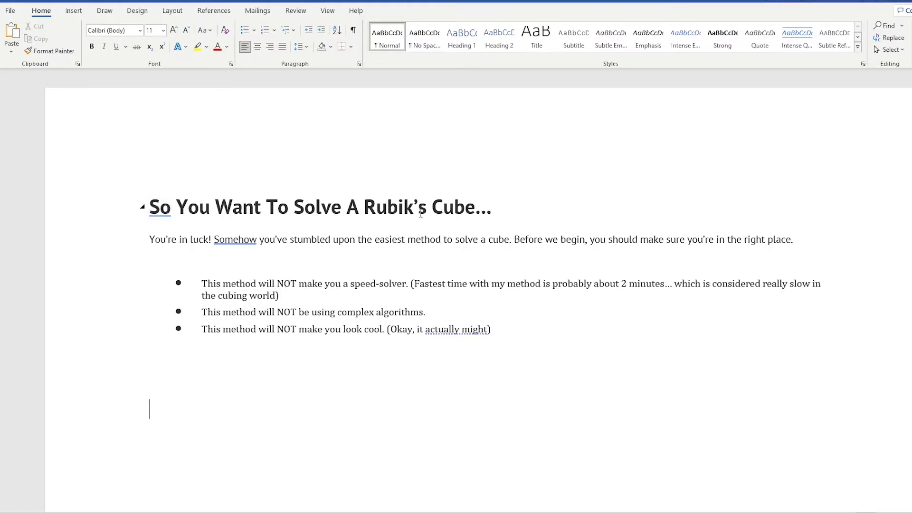
# Cut the heading "So You Want To Solve A Rubik's Cube…" and paste it below the bullet list.
pyautogui.doubleClick(154, 206)
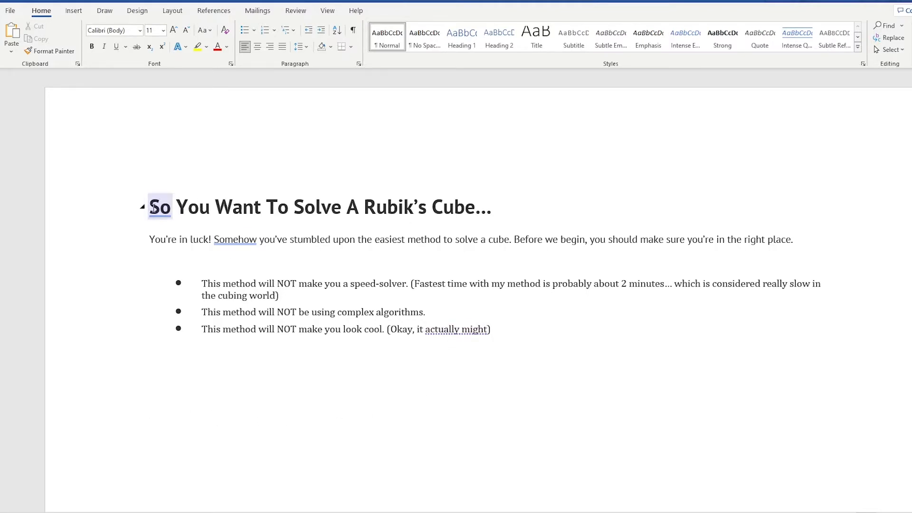
pyautogui.moveTo(150, 208); pyautogui.dragTo(494, 197)
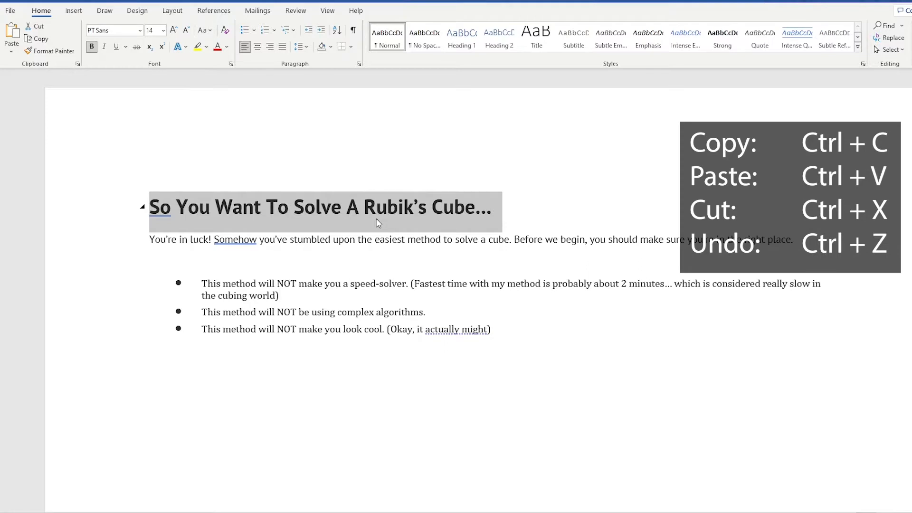
pyautogui.hotkey('ctrl', 'x')
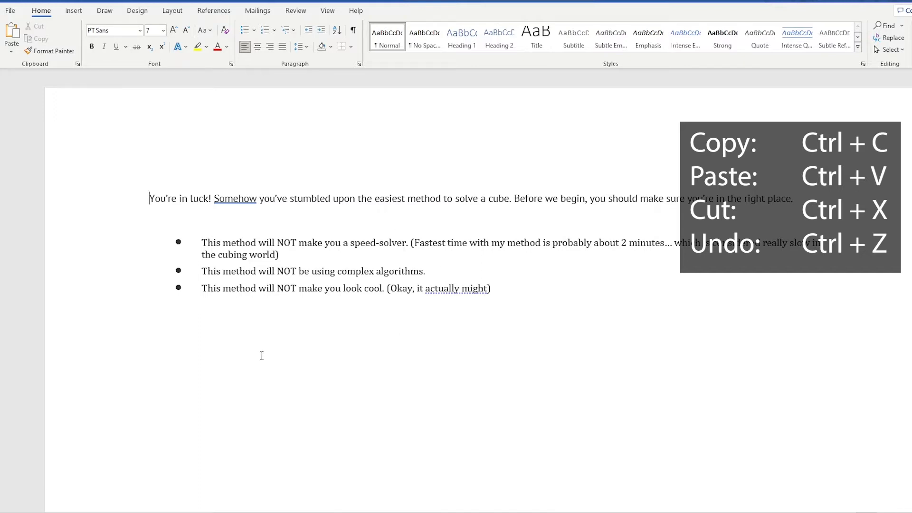
pyautogui.click(210, 362)
pyautogui.hotkey('ctrl', 'v')
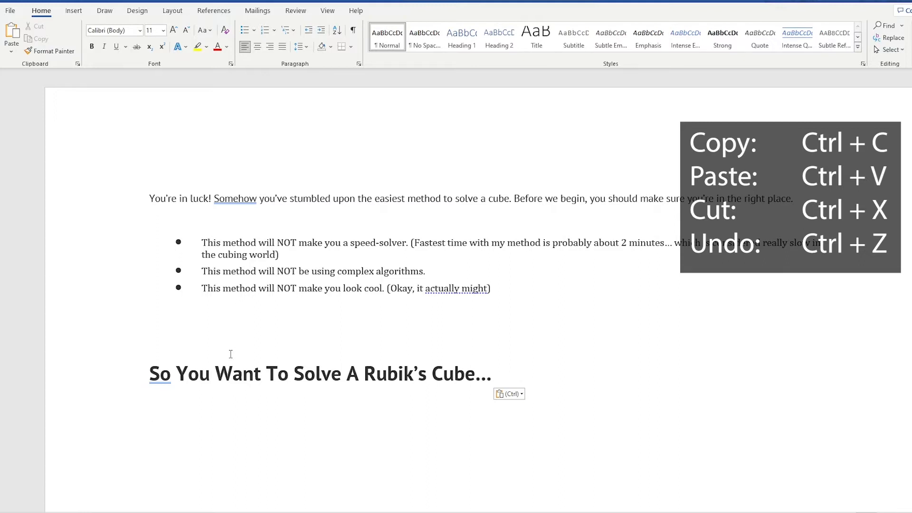
# Paste many more copies of the heading beneath the one already pasted below the bullet list.
pyautogui.hotkey('ctrl', 'v')
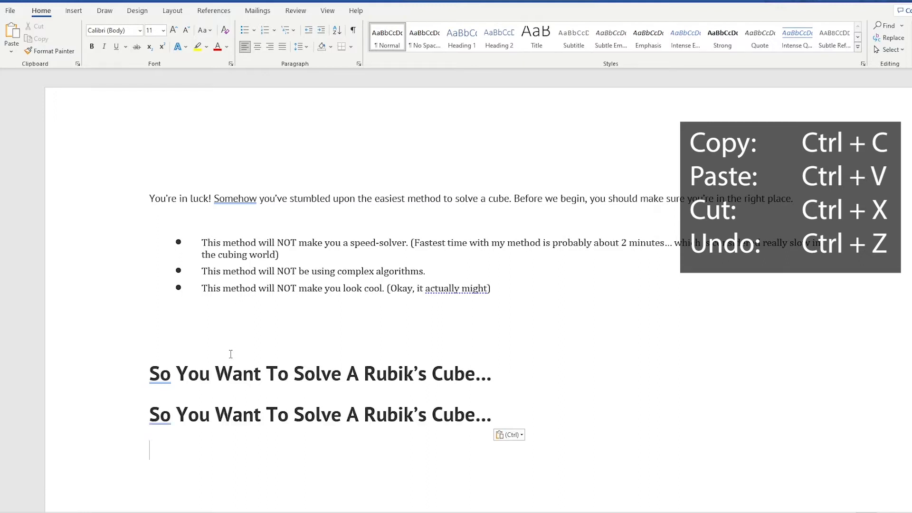
pyautogui.hotkey('ctrl', 'v')
pyautogui.hotkey('ctrl', 'v')
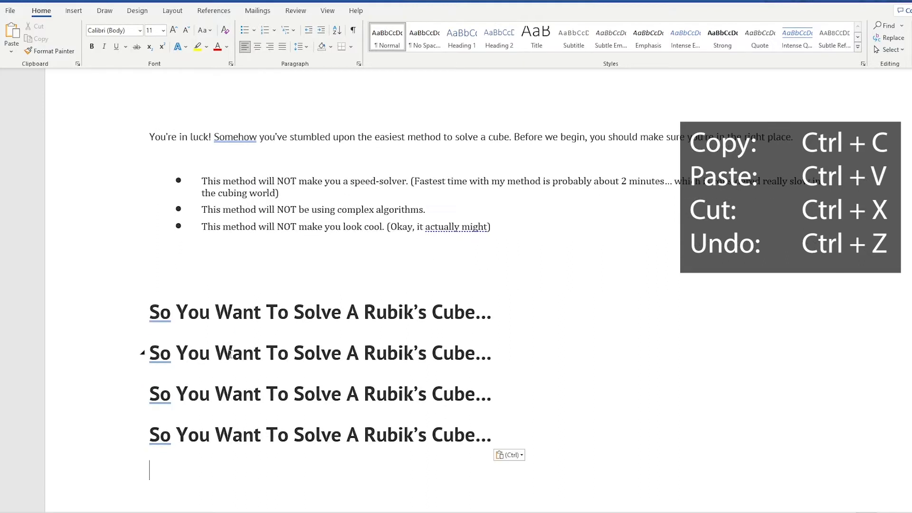
pyautogui.hotkey('ctrl', 'v')
pyautogui.hotkey('ctrl', 'v')
pyautogui.hotkey('ctrl', 'v')
pyautogui.hotkey('ctrl', 'v')
pyautogui.hotkey('ctrl', 'v')
pyautogui.hotkey('ctrl', 'v')
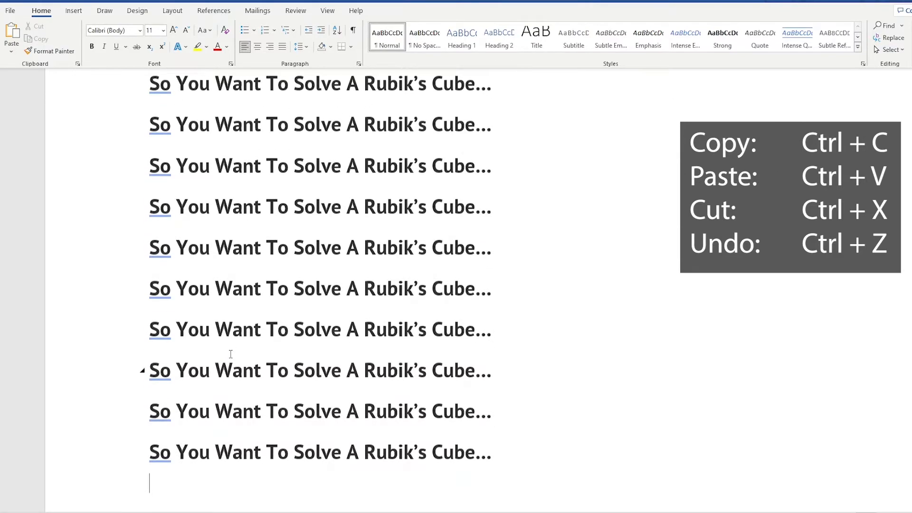
# Undo all the heading pastes and the cut so the heading is back above the introductory paragraph.
pyautogui.hotkey('ctrl', 'z')
pyautogui.hotkey('ctrl', 'z')
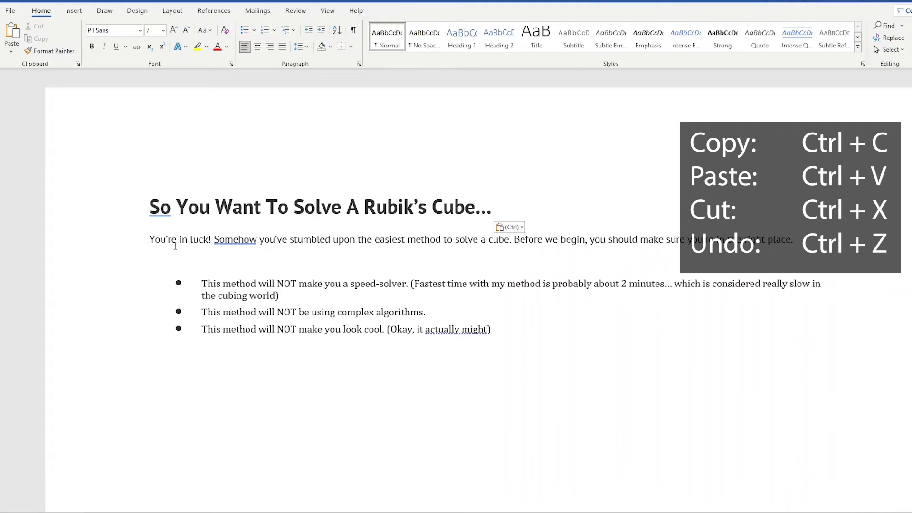
pyautogui.click(146, 206)
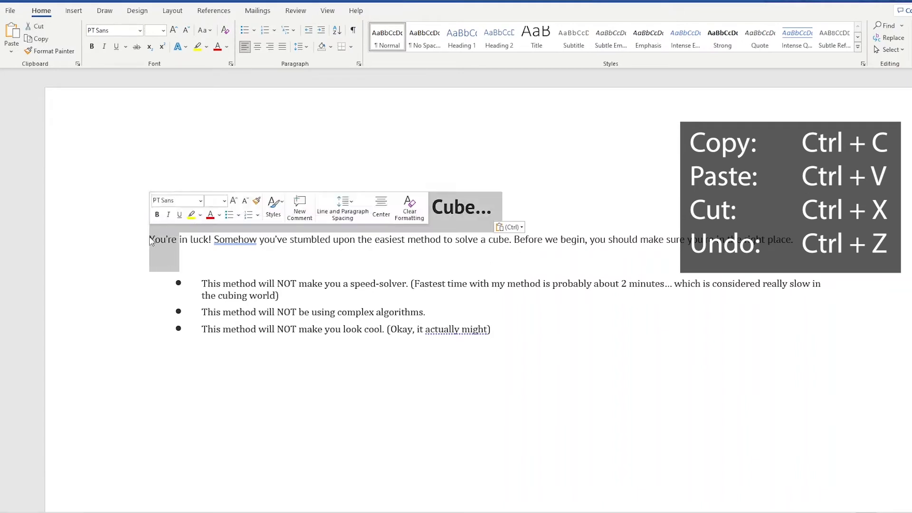
pyautogui.click(150, 239)
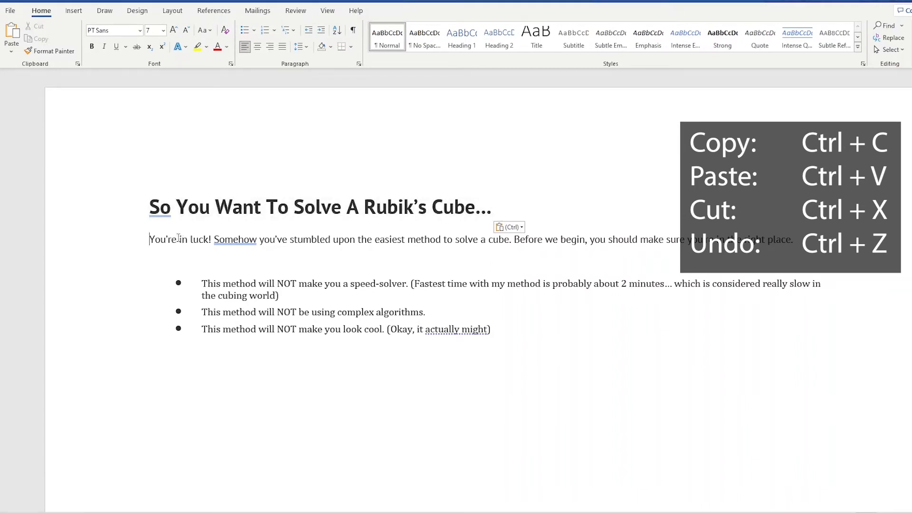
# Copy "! Somehow" from the introductory paragraph and paste it repeatedly below the bullet list to fill about two lines.
pyautogui.doubleClick(179, 239)
pyautogui.doubleClick(234, 239)
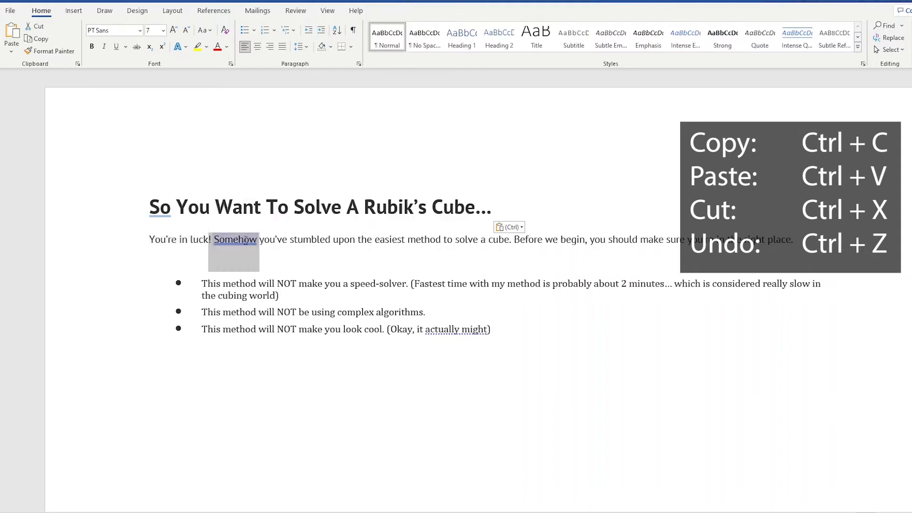
pyautogui.hotkey('ctrl', 'c')
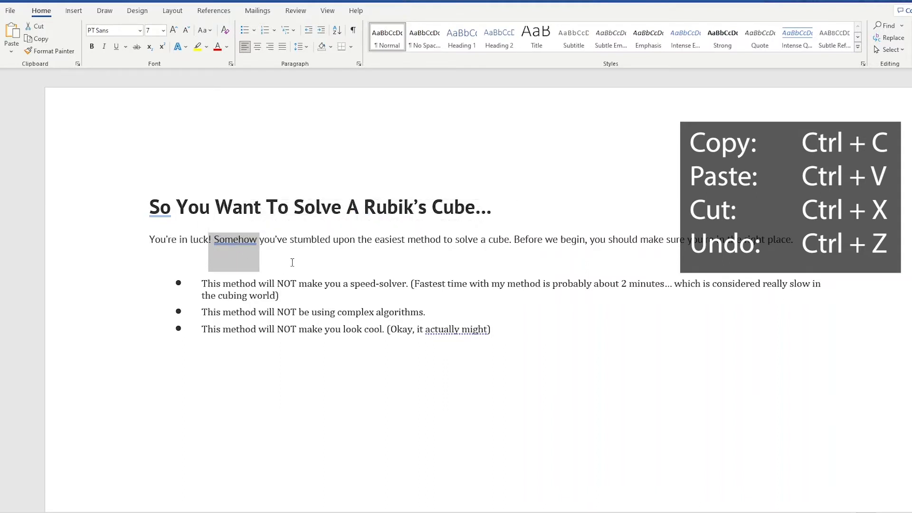
pyautogui.click(233, 360)
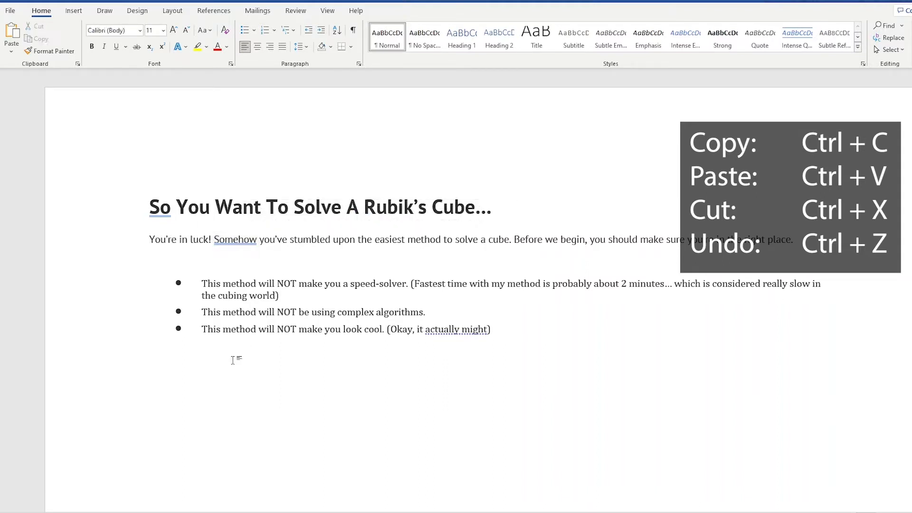
pyautogui.hotkey('ctrl', 'v')
pyautogui.hotkey('ctrl', 'v')
pyautogui.hotkey('ctrl', 'v')
pyautogui.hotkey('ctrl', 'v')
pyautogui.hotkey('ctrl', 'v')
pyautogui.hotkey('ctrl', 'v')
pyautogui.hotkey('ctrl', 'v')
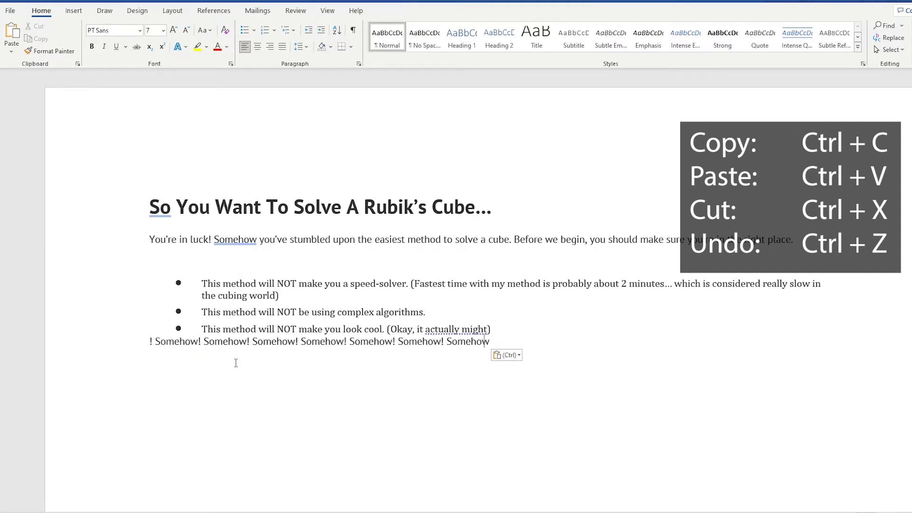
pyautogui.hotkey('ctrl', 'v')
pyautogui.hotkey('ctrl', 'v')
pyautogui.hotkey('ctrl', 'v')
pyautogui.hotkey('ctrl', 'v')
pyautogui.hotkey('ctrl', 'v')
pyautogui.hotkey('ctrl', 'v')
pyautogui.hotkey('ctrl', 'v')
pyautogui.hotkey('ctrl', 'v')
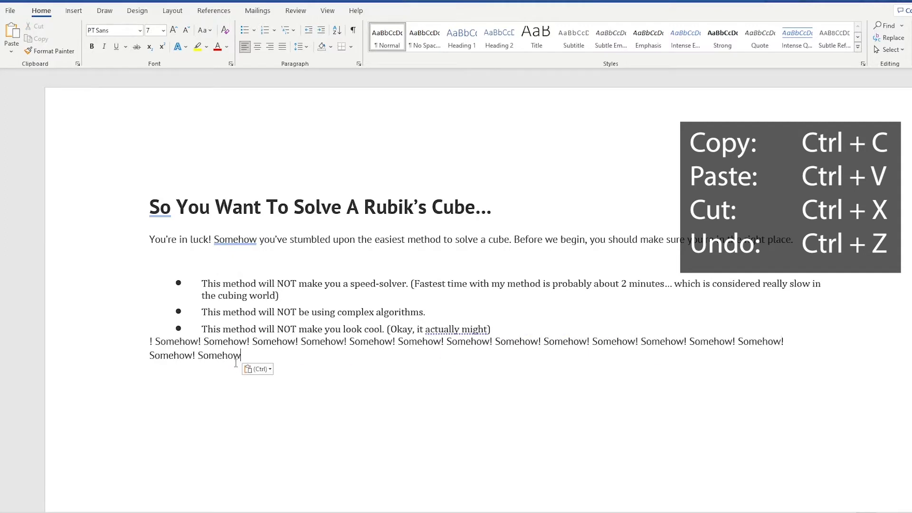
pyautogui.hotkey('ctrl', 'v')
pyautogui.hotkey('ctrl', 'v')
pyautogui.hotkey('ctrl', 'v')
pyautogui.hotkey('ctrl', 'v')
pyautogui.hotkey('ctrl', 'v')
pyautogui.hotkey('ctrl', 'v')
pyautogui.hotkey('ctrl', 'v')
pyautogui.hotkey('ctrl', 'v')
pyautogui.hotkey('ctrl', 'v')
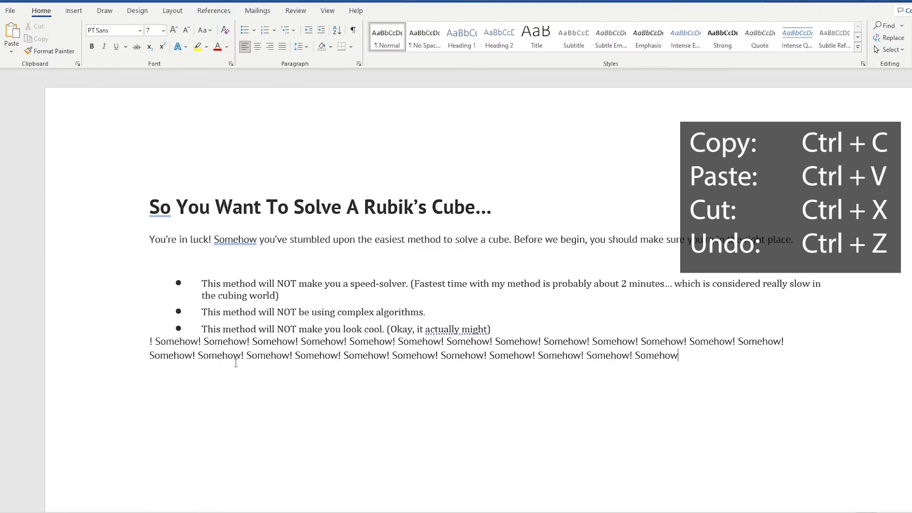
pyautogui.hotkey('ctrl', 'v')
pyautogui.hotkey('ctrl', 'v')
pyautogui.hotkey('ctrl', 'v')
# Copy the introductory text from "in luck!" to "right place." and paste it repeatedly below the "Somehow!" lines.
pyautogui.moveTo(188, 235); pyautogui.dragTo(744, 268)
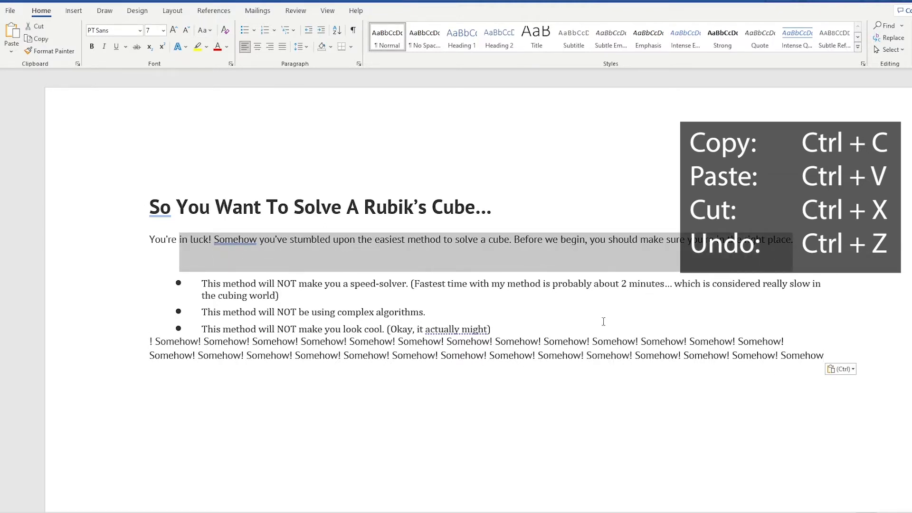
pyautogui.click(402, 396)
pyautogui.hotkey('ctrl', 'v')
pyautogui.hotkey('ctrl', 'v')
pyautogui.hotkey('ctrl', 'v')
pyautogui.hotkey('ctrl', 'v')
pyautogui.hotkey('ctrl', 'v')
pyautogui.hotkey('ctrl', 'v')
pyautogui.hotkey('ctrl', 'v')
pyautogui.hotkey('ctrl', 'v')
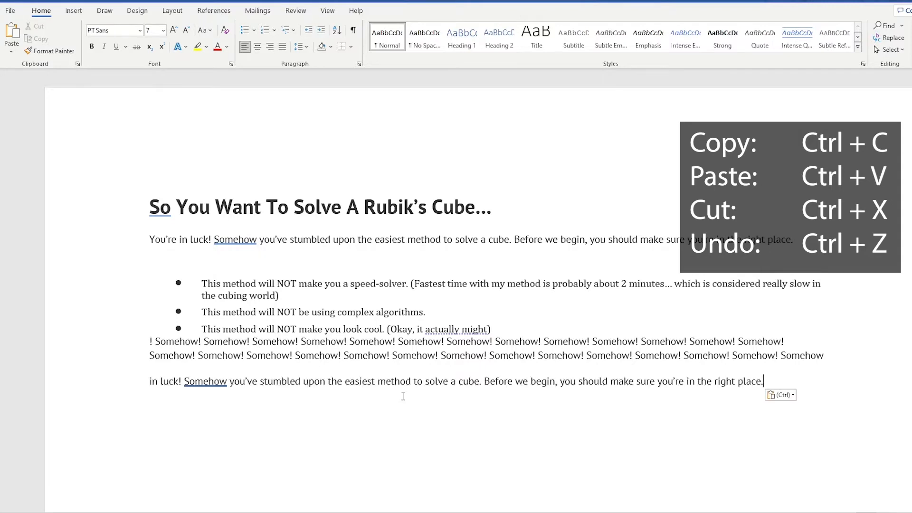
pyautogui.hotkey('ctrl', 'v')
pyautogui.hotkey('ctrl', 'v')
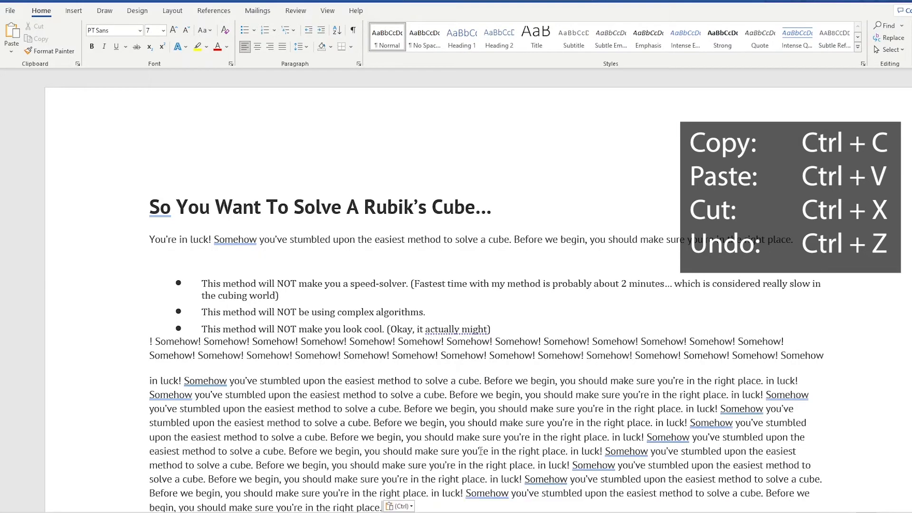
# Copy all of the document's text from the heading down and paste it repeatedly at the end.
pyautogui.scroll(-1, 402, 396)
pyautogui.moveTo(386, 457); pyautogui.dragTo(148, 145)
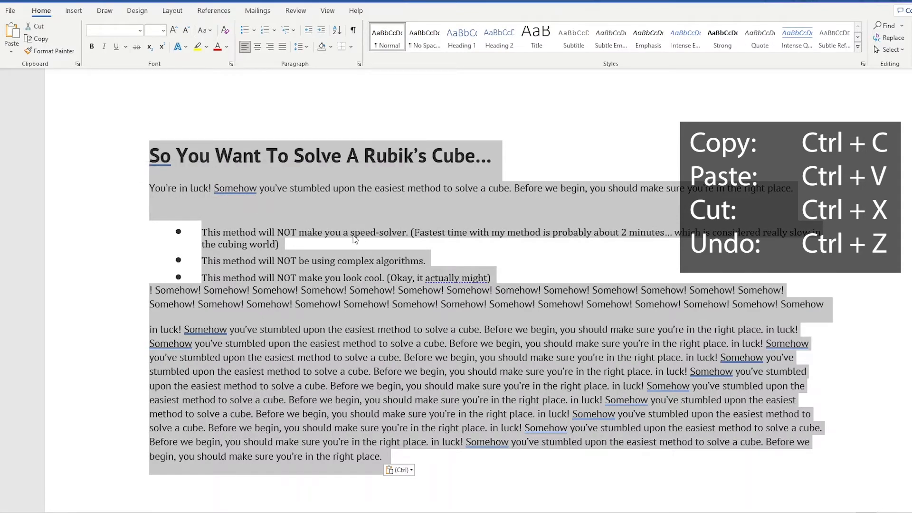
pyautogui.scroll(-3, 299, 405)
pyautogui.click(241, 364)
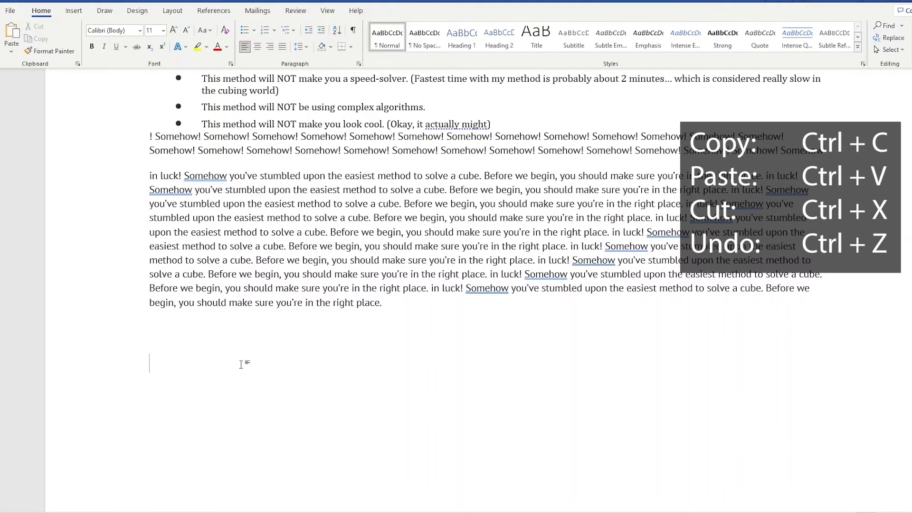
pyautogui.hotkey('ctrl', 'v')
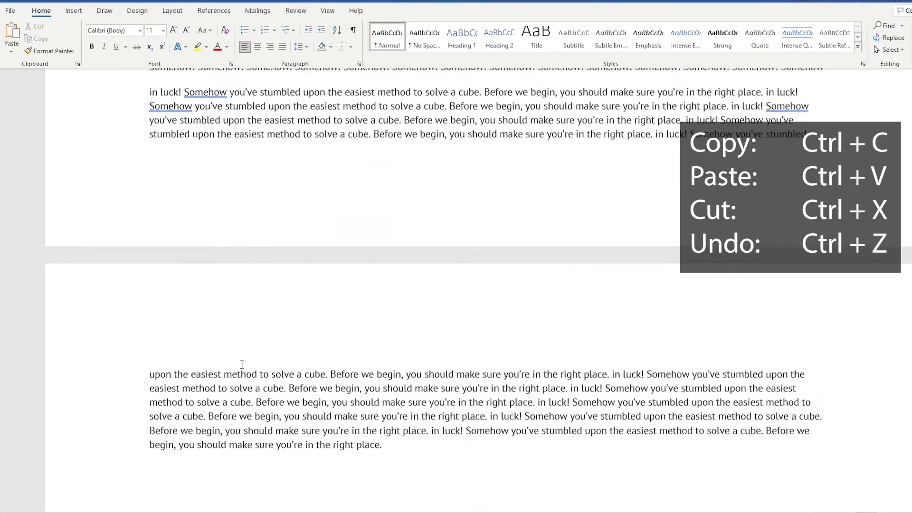
pyautogui.hotkey('ctrl', 'v')
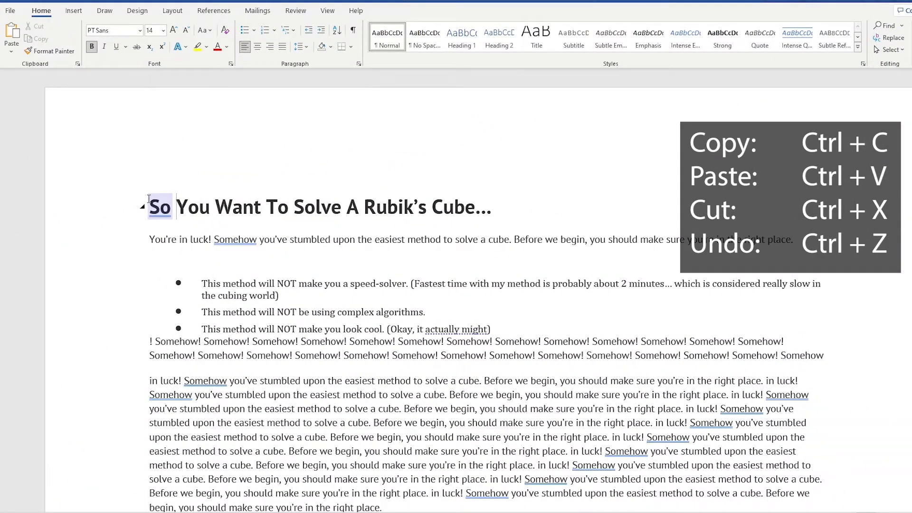
# Undo every paste made below the bullet list, back to the original heading, paragraph and bullets.
pyautogui.hotkey('ctrl', 'z')
pyautogui.hotkey('ctrl', 'z')
pyautogui.hotkey('ctrl', 'z')
pyautogui.hotkey('ctrl', 'z')
pyautogui.hotkey('ctrl', 'z')
pyautogui.hotkey('ctrl', 'z')
pyautogui.hotkey('ctrl', 'z')
pyautogui.hotkey('ctrl', 'z')
pyautogui.hotkey('ctrl', 'z')
pyautogui.hotkey('ctrl', 'z')
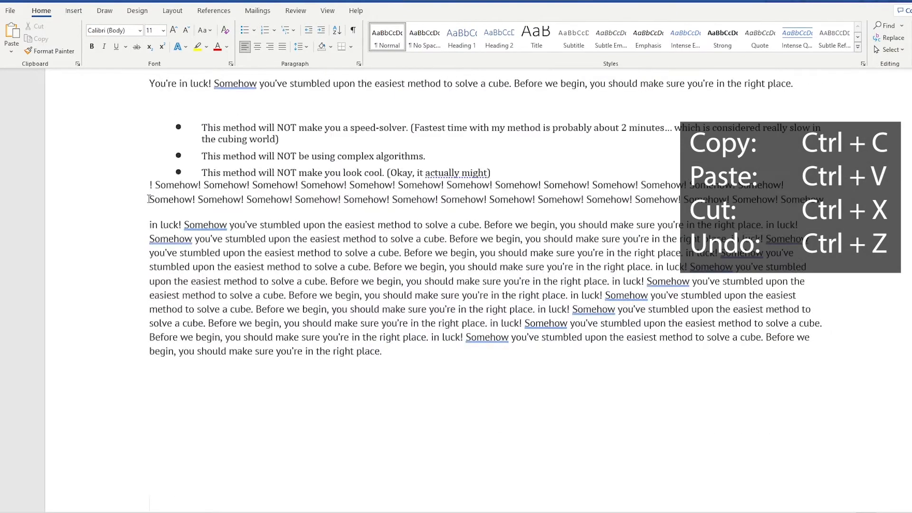
pyautogui.hotkey('ctrl', 'z')
pyautogui.hotkey('ctrl', 'z')
pyautogui.hotkey('ctrl', 'z')
pyautogui.hotkey('ctrl', 'z')
pyautogui.hotkey('ctrl', 'z')
pyautogui.hotkey('ctrl', 'z')
pyautogui.hotkey('ctrl', 'z')
pyautogui.hotkey('ctrl', 'z')
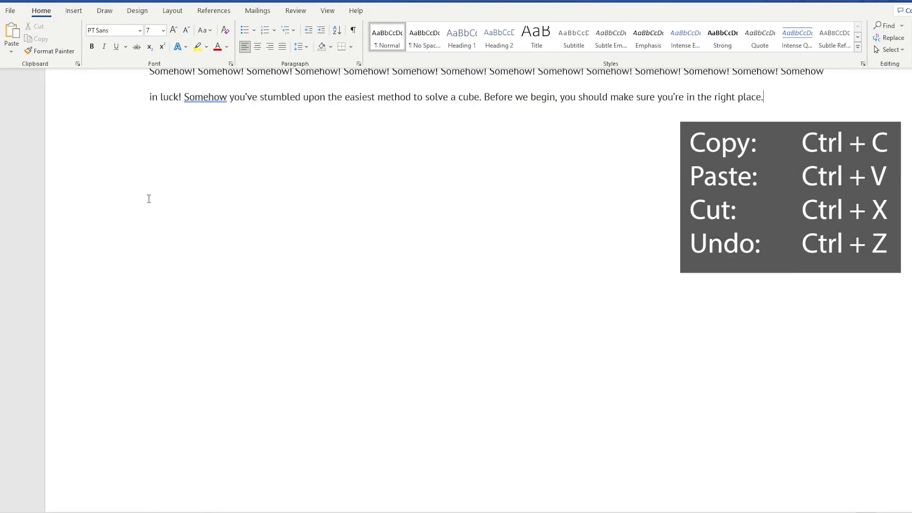
pyautogui.hotkey('ctrl', 'z')
pyautogui.hotkey('ctrl', 'z')
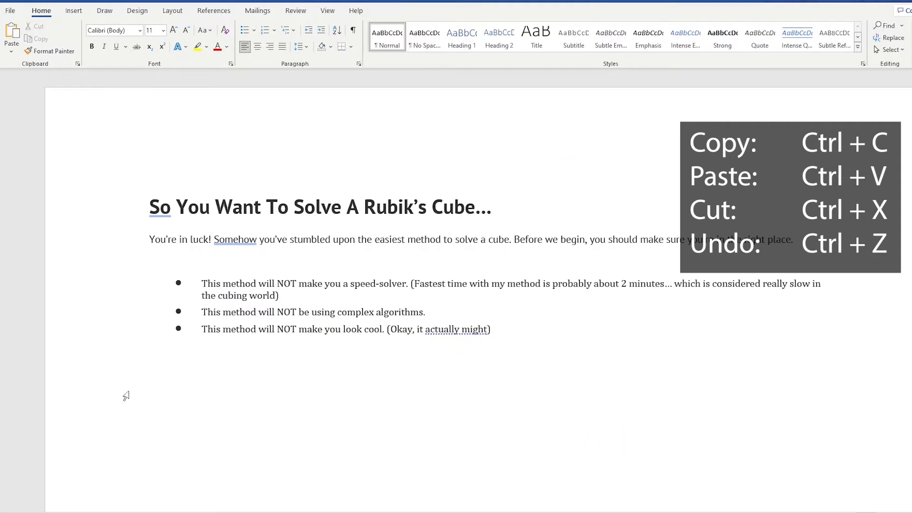
# Copy the heading "So You Want To Solve A Rubik's Cube…" and paste it below the bullet list.
pyautogui.doubleClick(160, 207)
pyautogui.moveTo(512, 204); pyautogui.dragTo(152, 219)
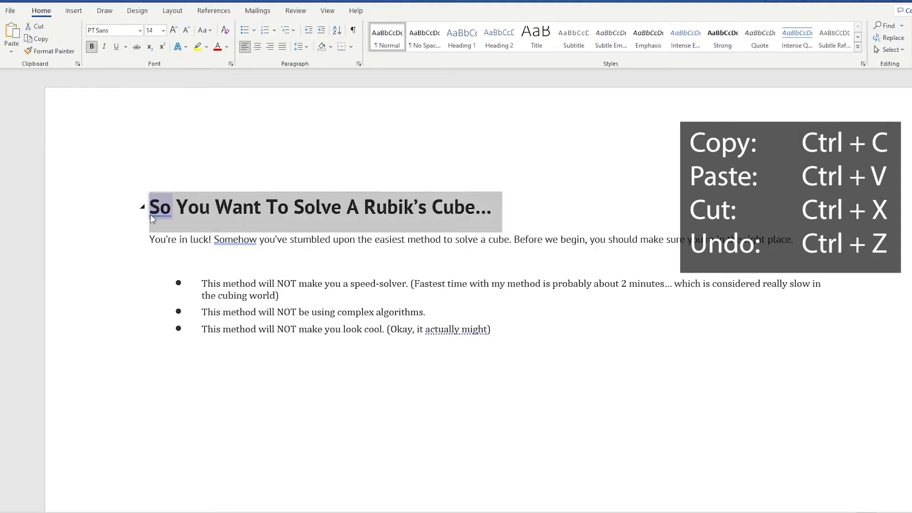
pyautogui.click(221, 404)
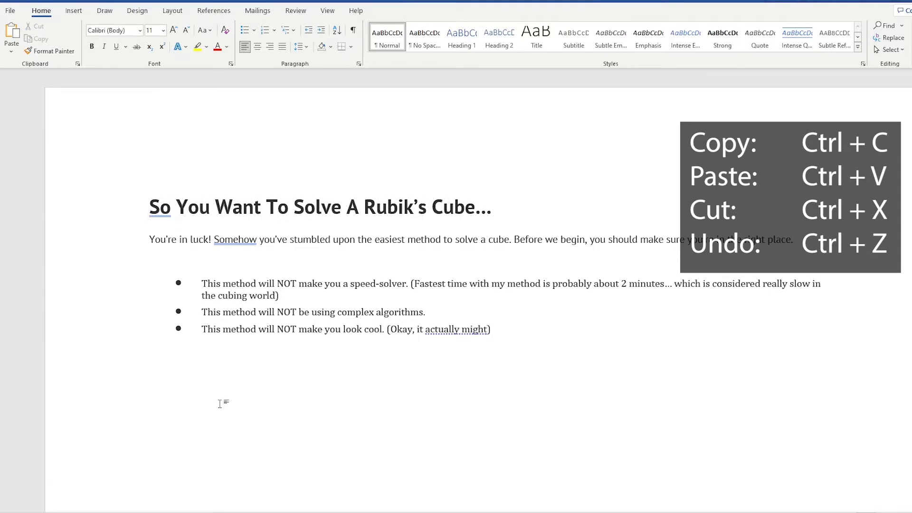
pyautogui.hotkey('ctrl', 'v')
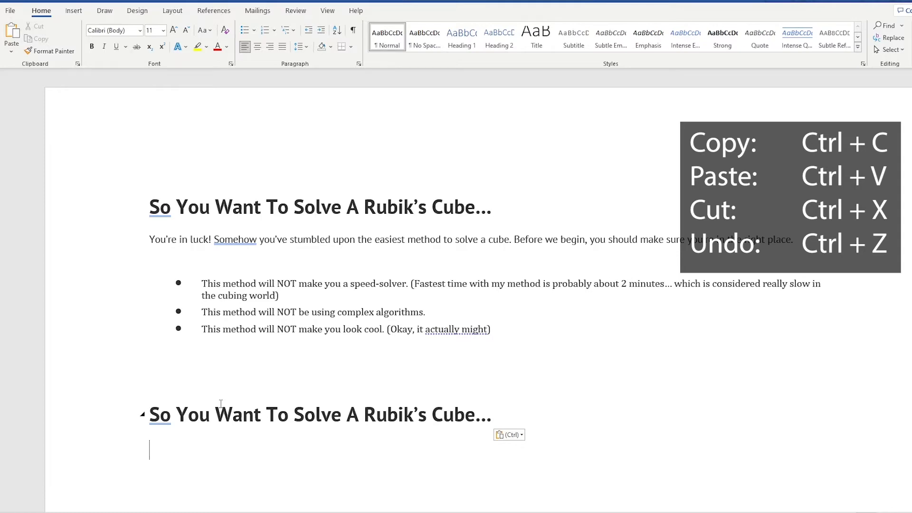
# Paste extra copies of the heading beneath the first pasted one and undo them, keeping a single copy.
pyautogui.hotkey('ctrl', 'v')
pyautogui.hotkey('ctrl', 'v')
pyautogui.hotkey('ctrl', 'v')
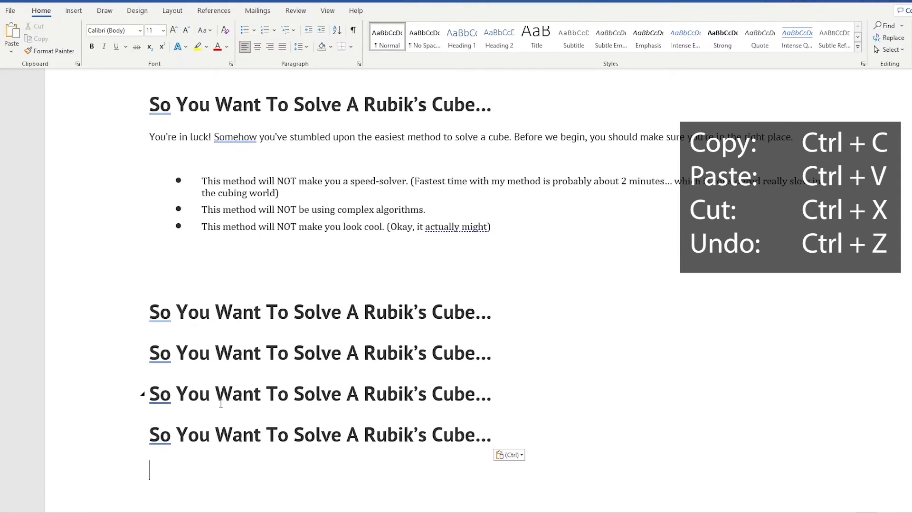
pyautogui.hotkey('ctrl', 'v')
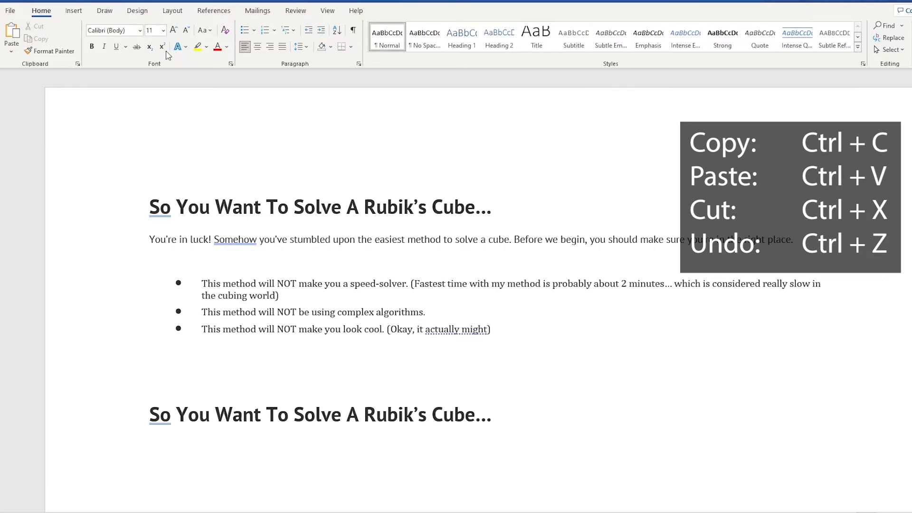
# Replace the heading above the introductory paragraph with "Part 1" and the copied heading below the bullet list with "Part 2".
pyautogui.moveTo(149, 206); pyautogui.dragTo(509, 213)
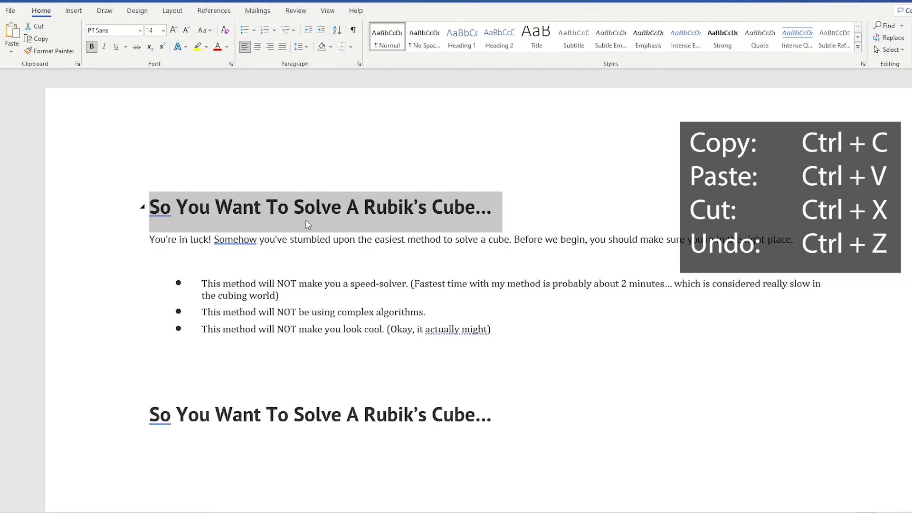
pyautogui.write('Part 1')
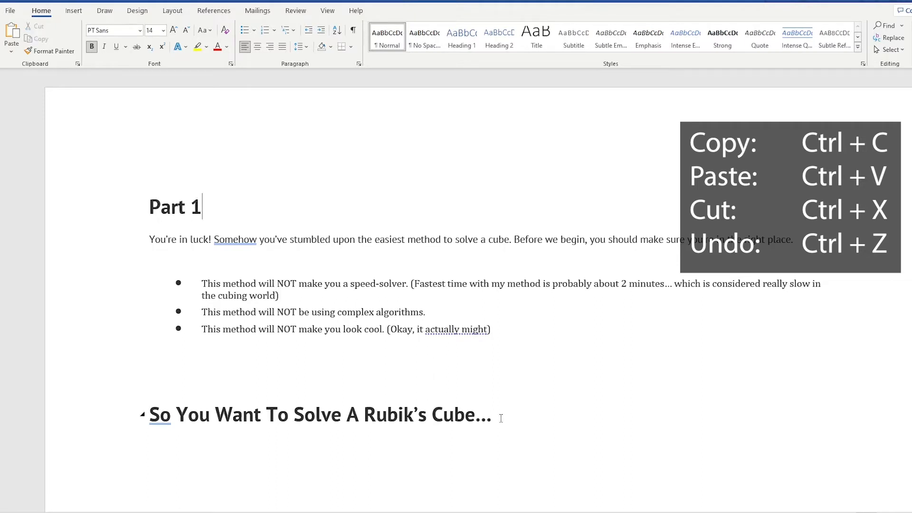
pyautogui.moveTo(502, 418); pyautogui.dragTo(166, 418)
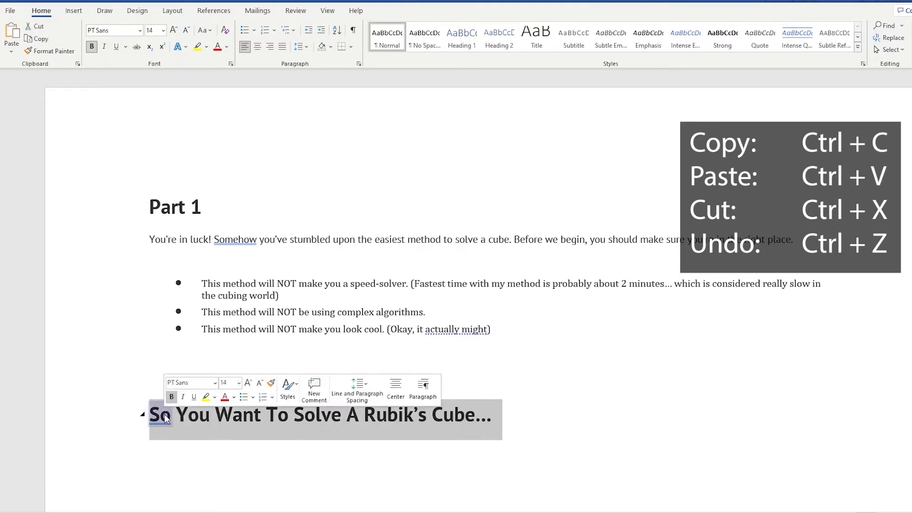
pyautogui.write('Part 2')
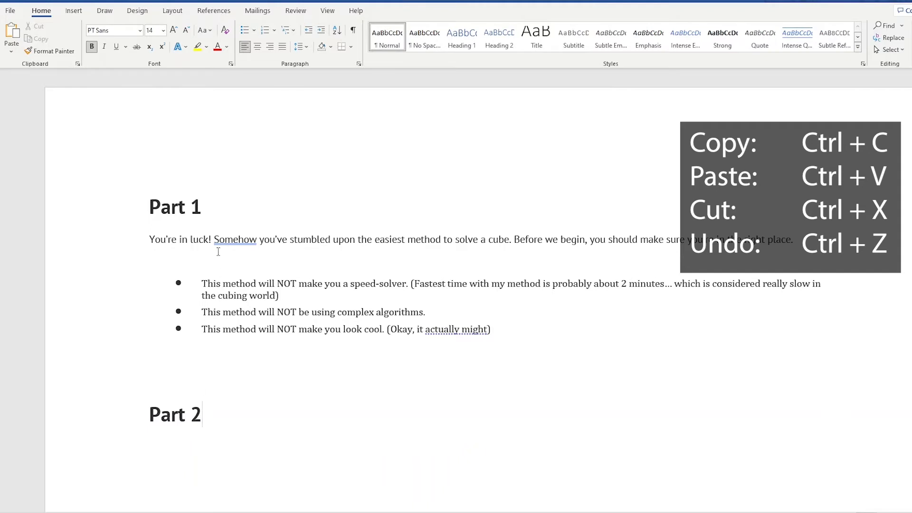
# Format the "Part 1" heading in Algerian, size 24, with green font color.
pyautogui.click(236, 239)
pyautogui.moveTo(213, 207); pyautogui.dragTo(157, 199)
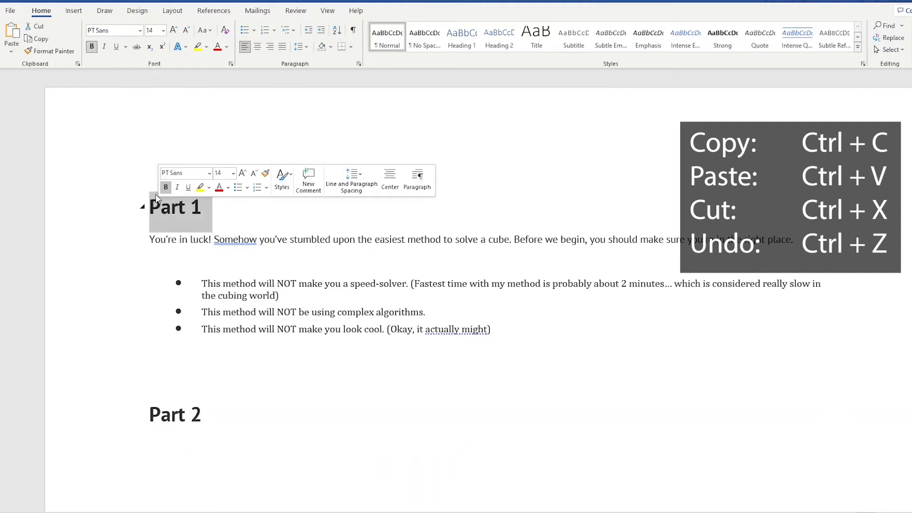
pyautogui.click(142, 31)
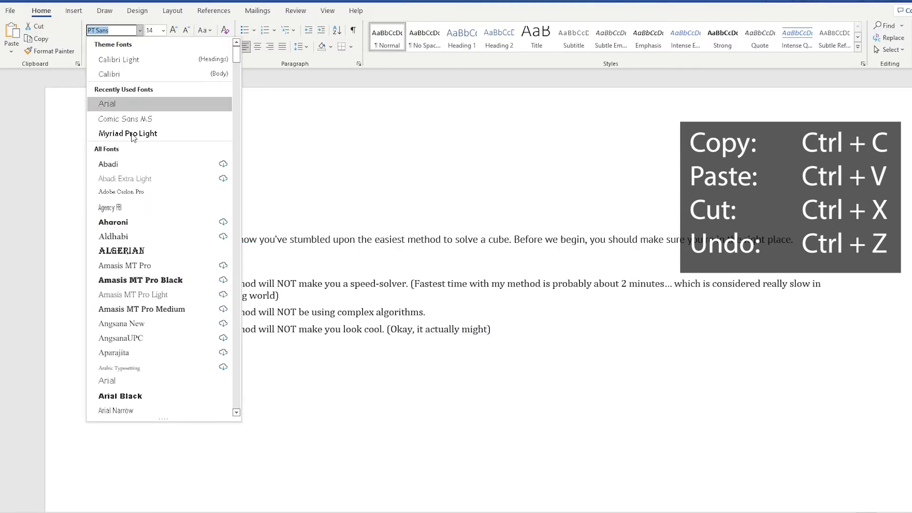
pyautogui.click(133, 251)
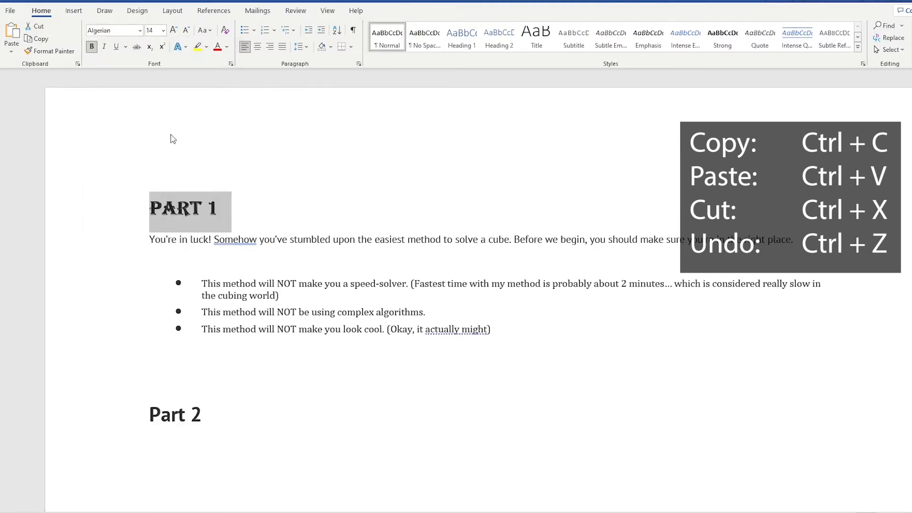
pyautogui.click(162, 31)
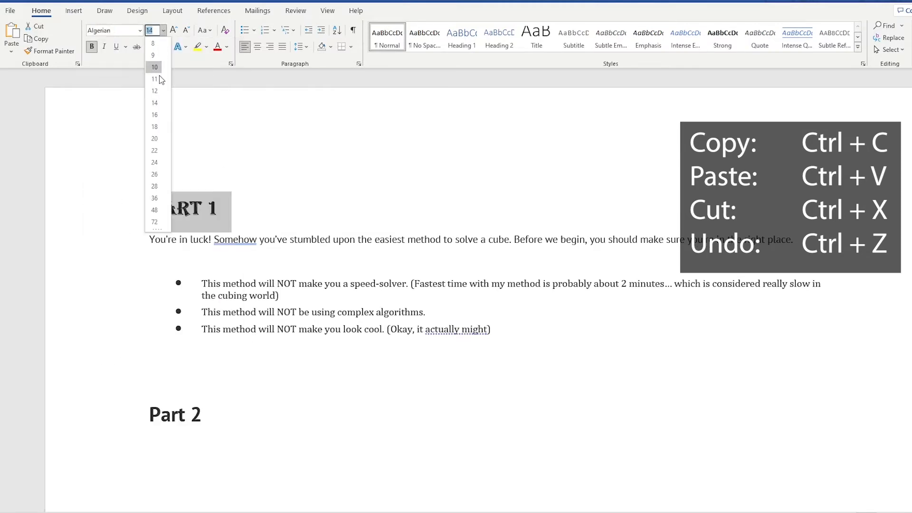
pyautogui.click(153, 164)
pyautogui.click(227, 47)
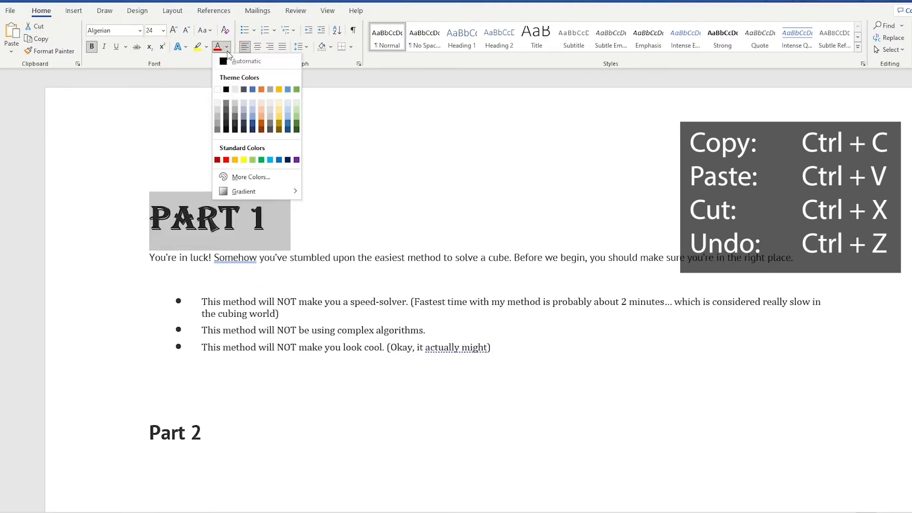
pyautogui.click(261, 160)
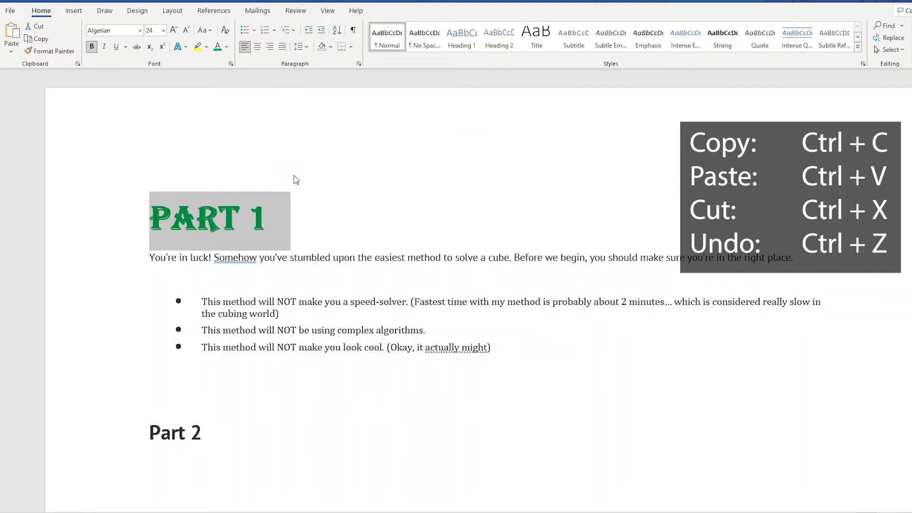
# Turn the green "Part 1" heading into a bulleted item.
pyautogui.click(277, 208)
pyautogui.tripleClick(243, 217)
pyautogui.click(244, 30)
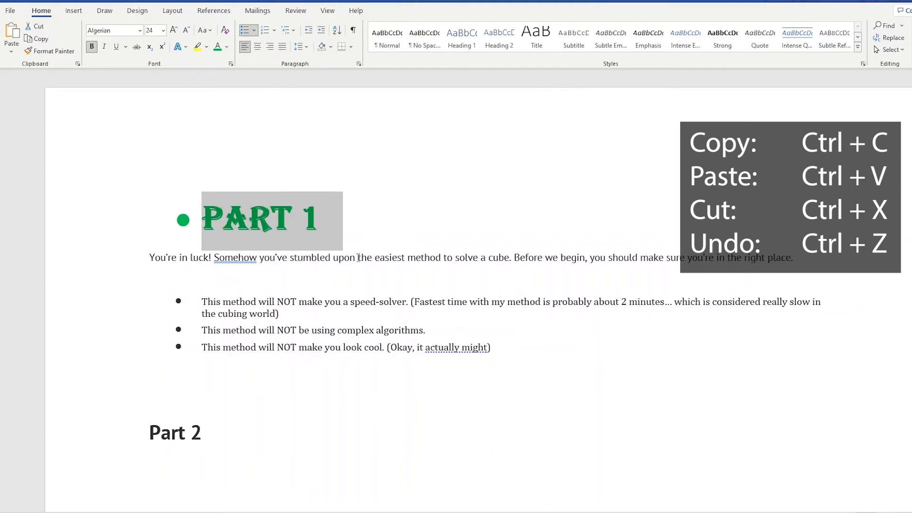
pyautogui.click(316, 287)
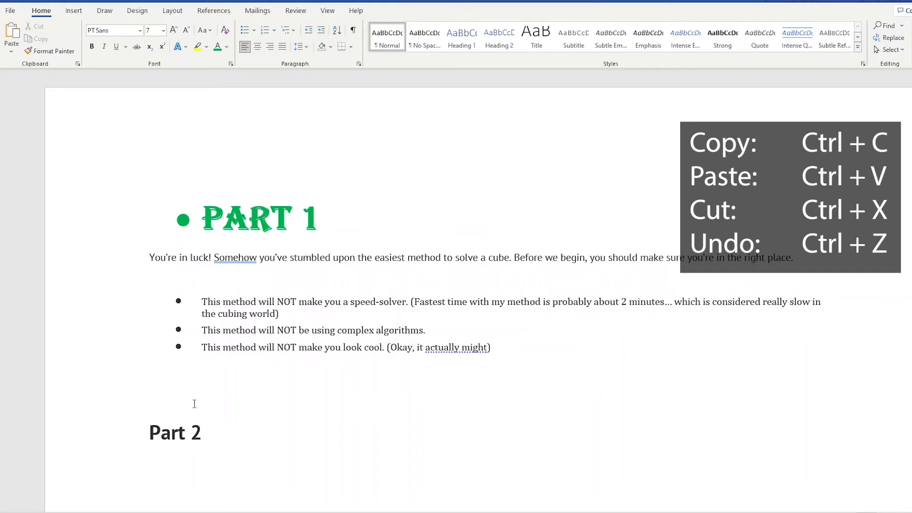
pyautogui.tripleClick(215, 433)
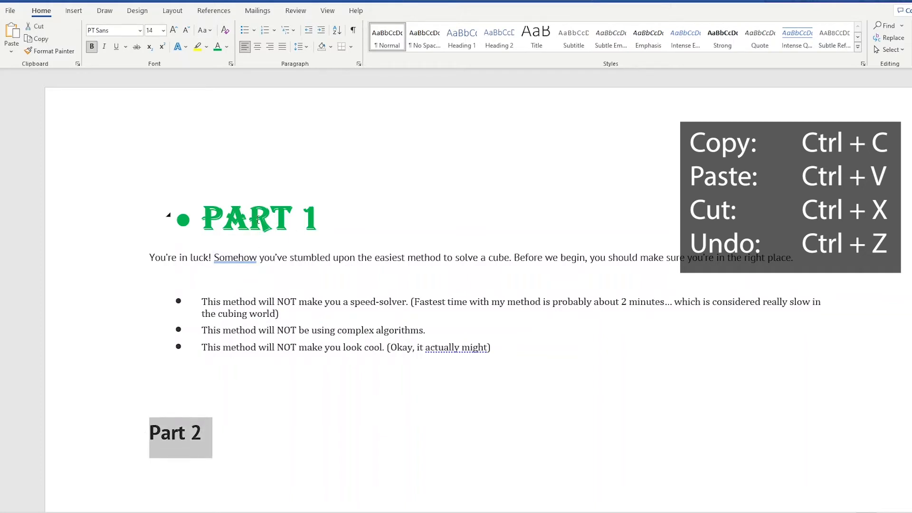
pyautogui.click(245, 406)
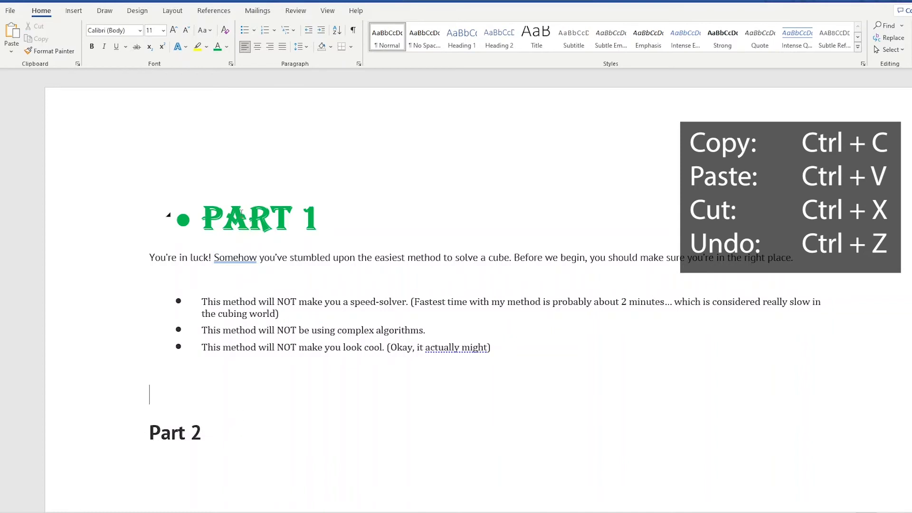
pyautogui.moveTo(249, 220); pyautogui.dragTo(270, 220)
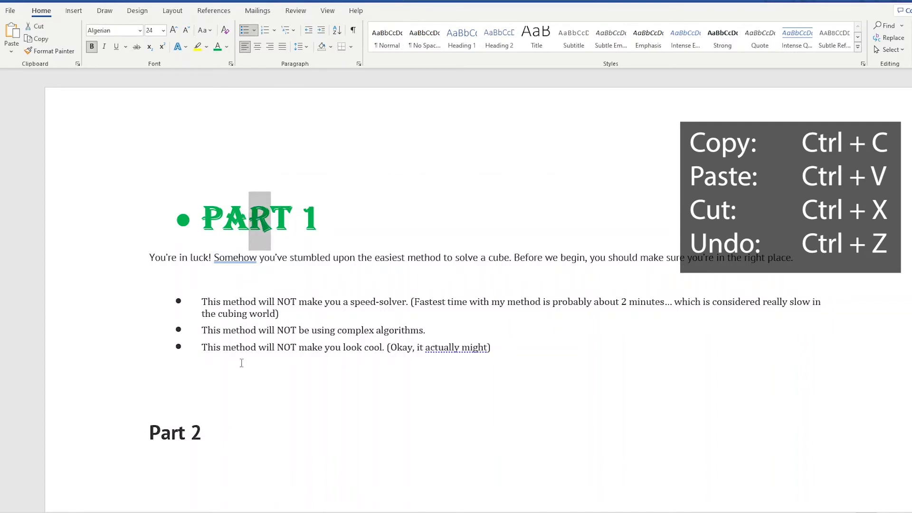
pyautogui.moveTo(214, 433); pyautogui.dragTo(148, 434)
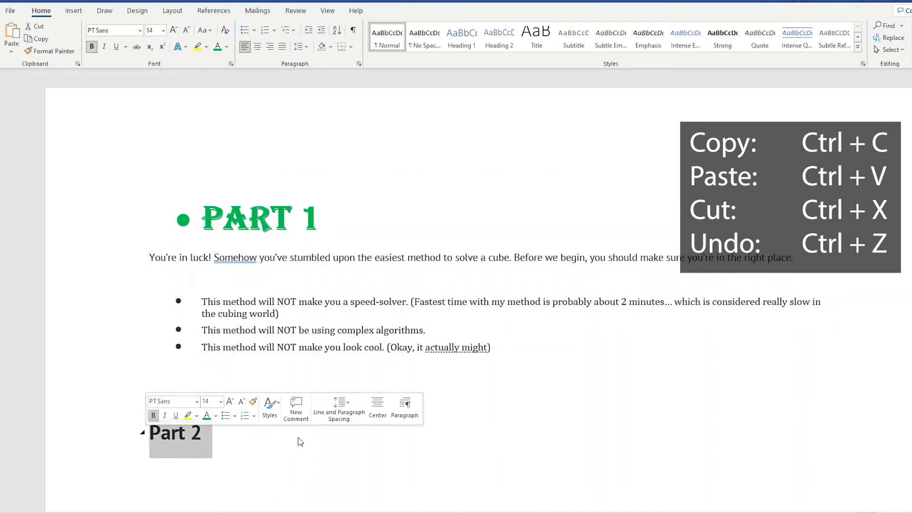
pyautogui.click(246, 394)
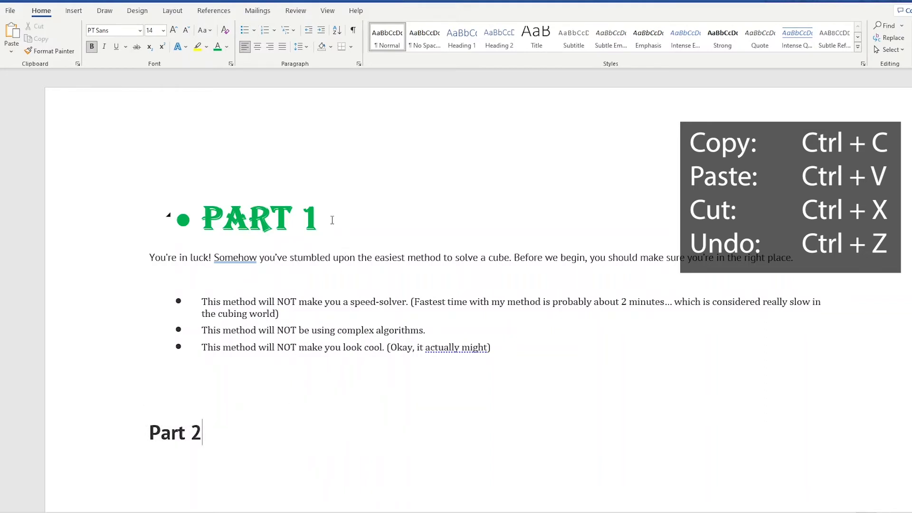
pyautogui.click(163, 211)
pyautogui.click(200, 391)
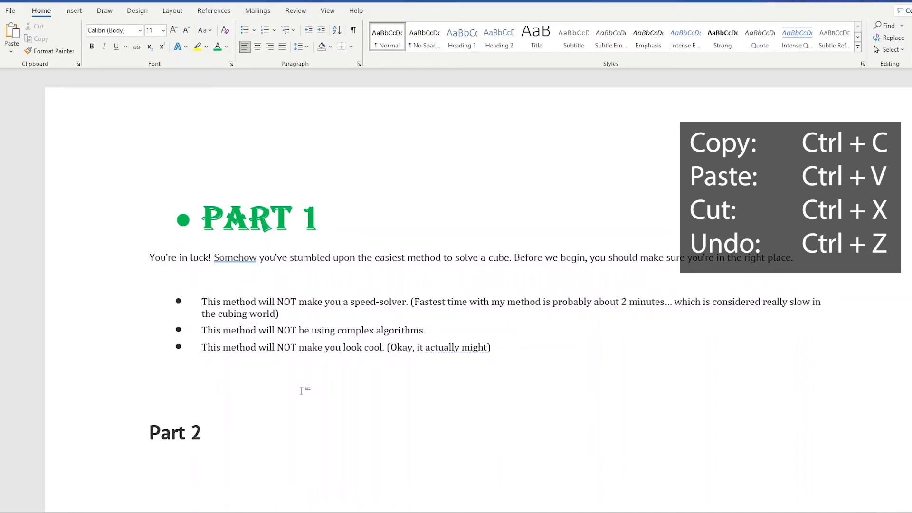
# Copy the "Part 2" heading and paste four copies on separate lines beneath it, removing the blank line between them.
pyautogui.moveTo(209, 433); pyautogui.dragTo(151, 434)
pyautogui.hotkey('ctrl', 'c')
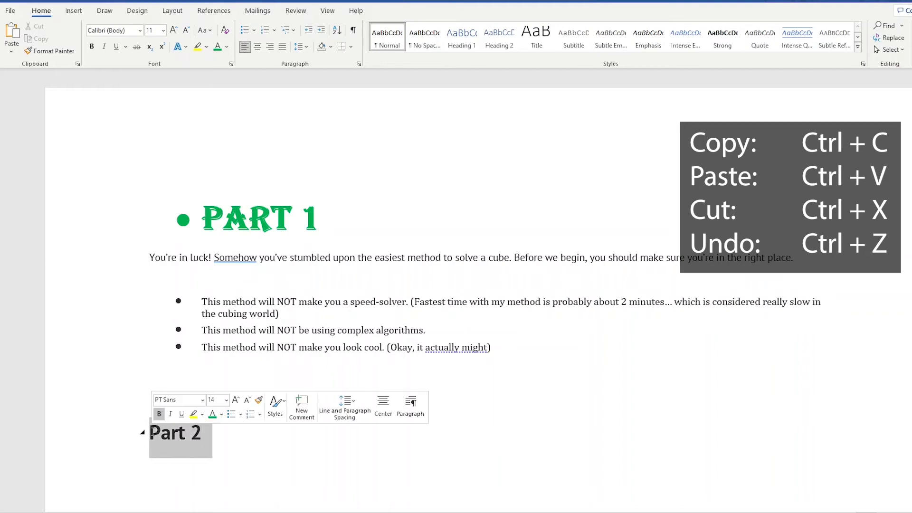
pyautogui.click(226, 440)
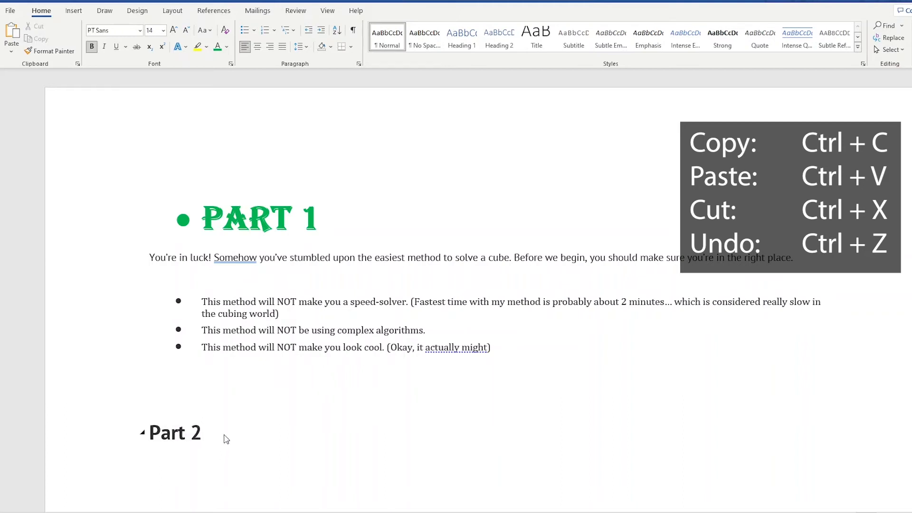
pyautogui.press('Return')
pyautogui.hotkey('ctrl', 'v')
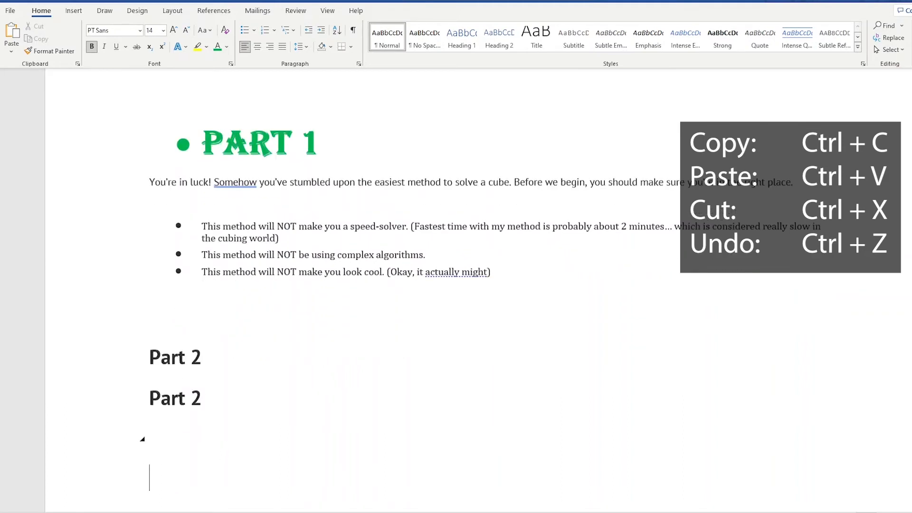
pyautogui.hotkey('ctrl', 'v')
pyautogui.scroll(-1, 225, 435)
pyautogui.hotkey('ctrl', 'v')
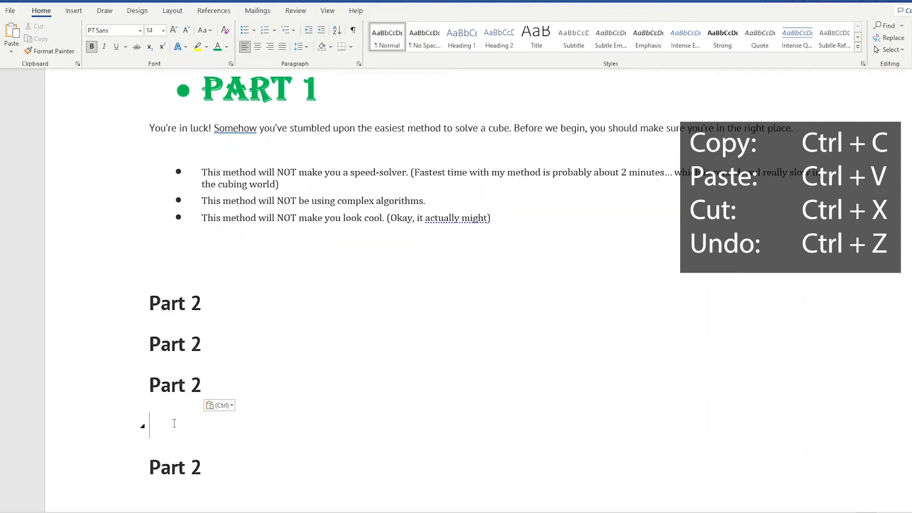
pyautogui.hotkey('ctrl', 'v')
pyautogui.press('Delete')
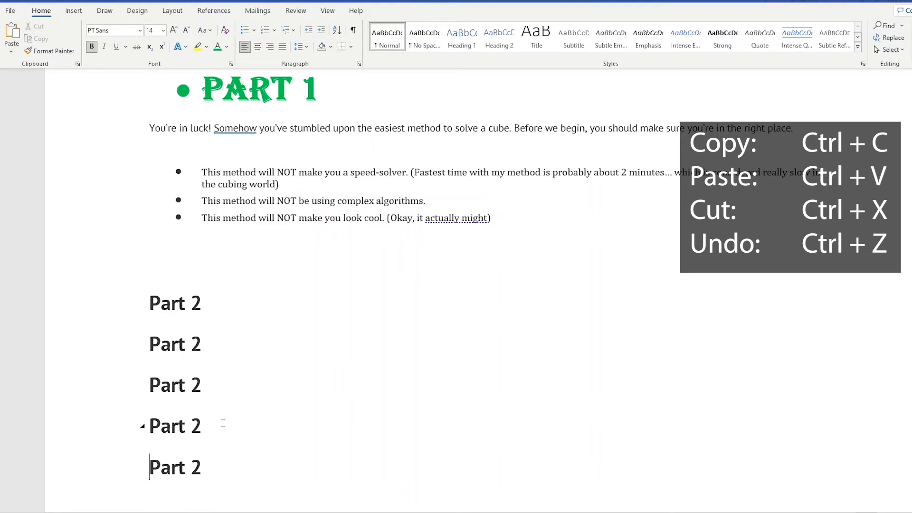
# Copy the "Part 1" heading's formatting onto the first "Part 2" heading with Format Painter.
pyautogui.scroll(1, 270, 201)
pyautogui.scroll(2, 332, 346)
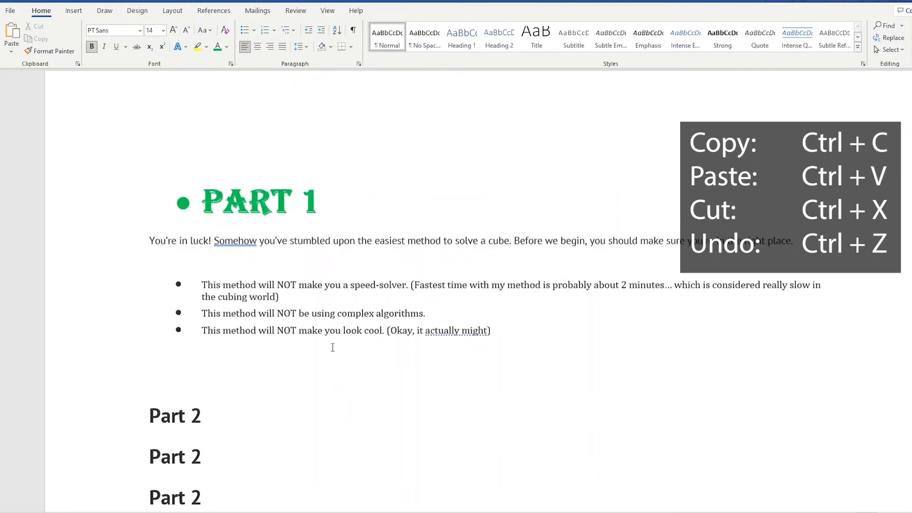
pyautogui.tripleClick(324, 205)
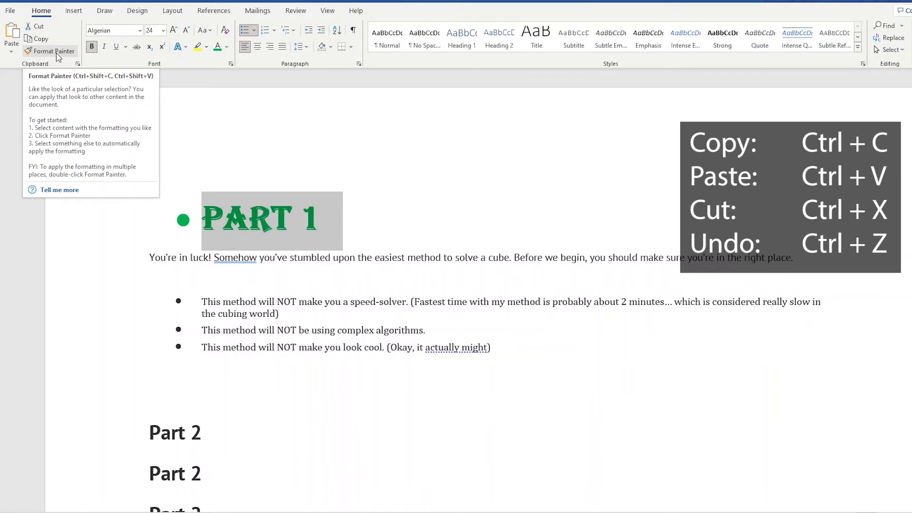
pyautogui.click(53, 50)
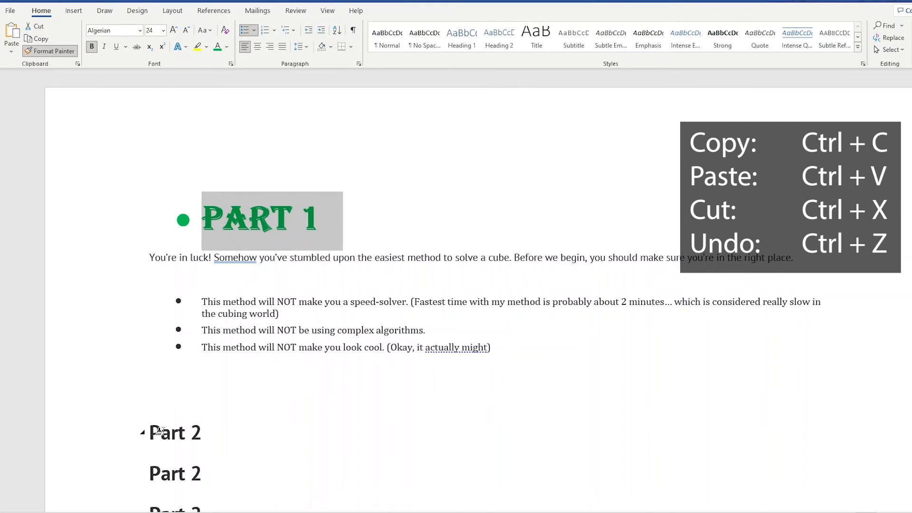
pyautogui.moveTo(150, 433); pyautogui.dragTo(205, 429)
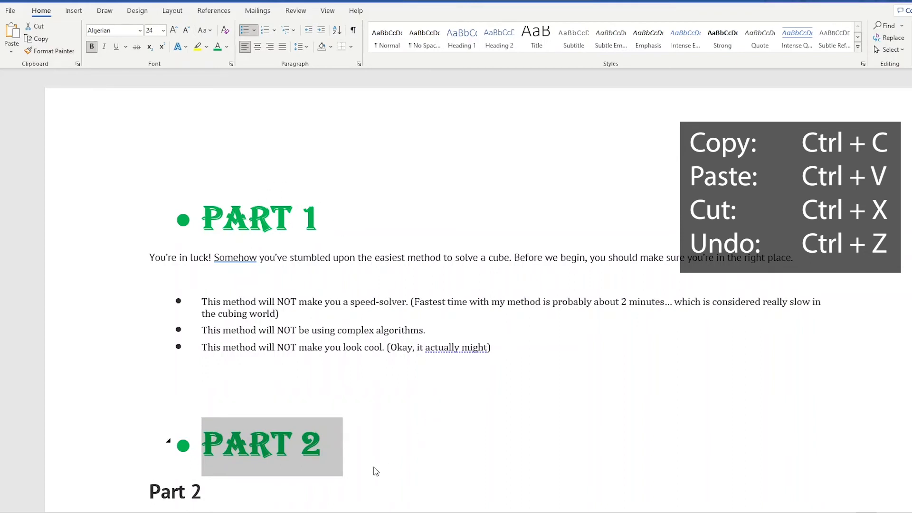
pyautogui.scroll(-3, 289, 425)
pyautogui.click(232, 373)
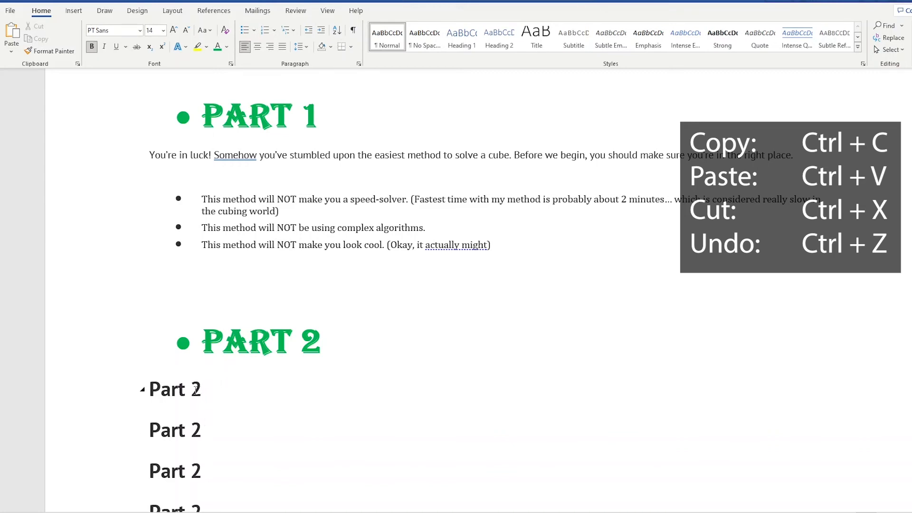
pyautogui.tripleClick(196, 391)
pyautogui.tripleClick(181, 430)
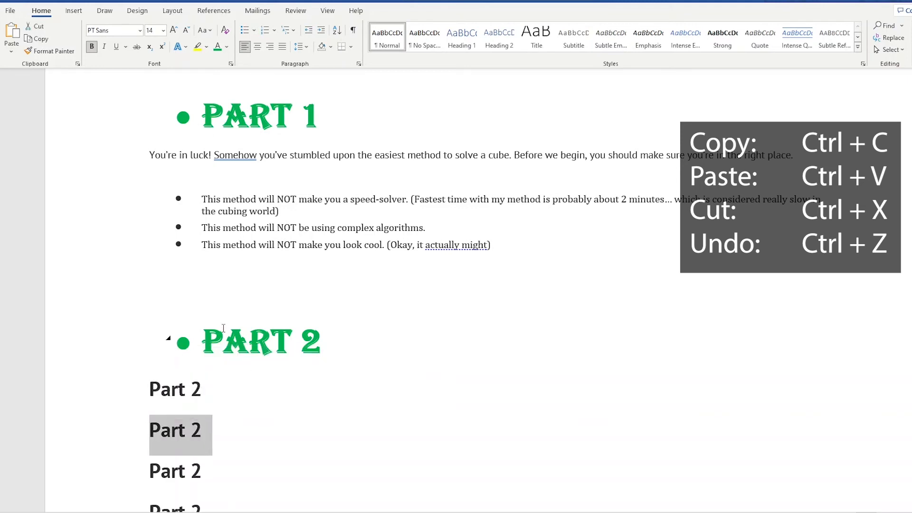
pyautogui.click(219, 306)
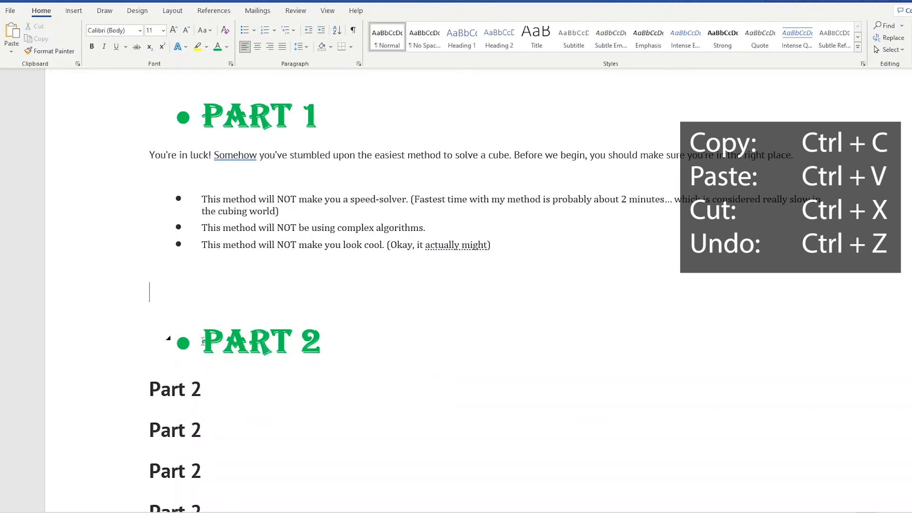
pyautogui.moveTo(202, 342); pyautogui.dragTo(319, 342)
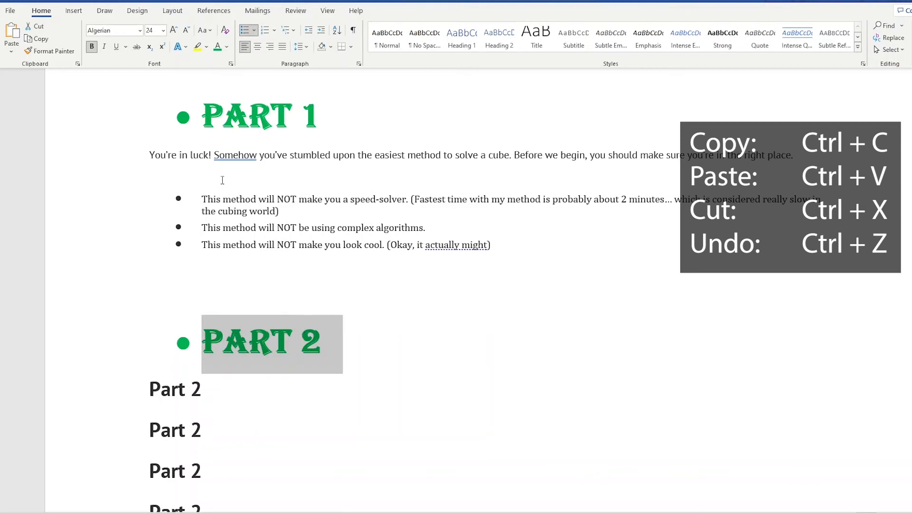
# Keep Format Painter active with the "Part 1" heading's formatting and apply it to the second and fourth "Part 2" headings.
pyautogui.moveTo(202, 114); pyautogui.dragTo(330, 115)
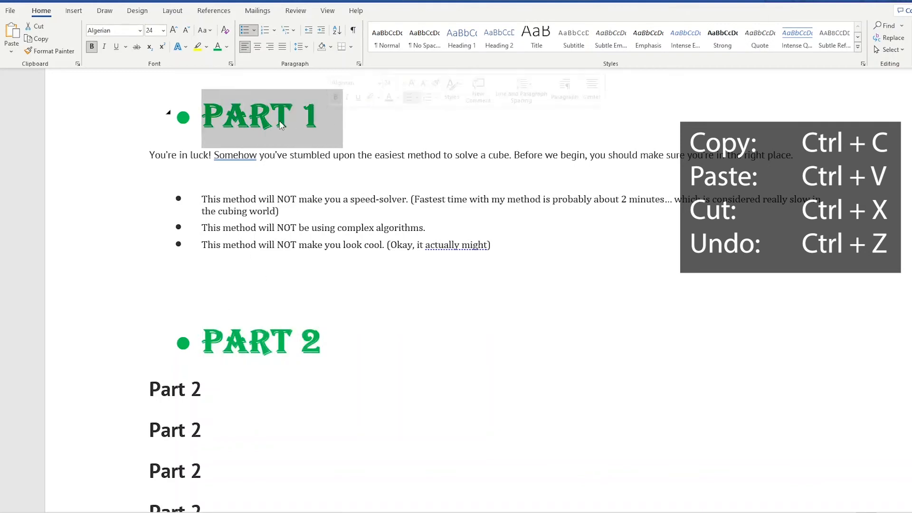
pyautogui.click(65, 52)
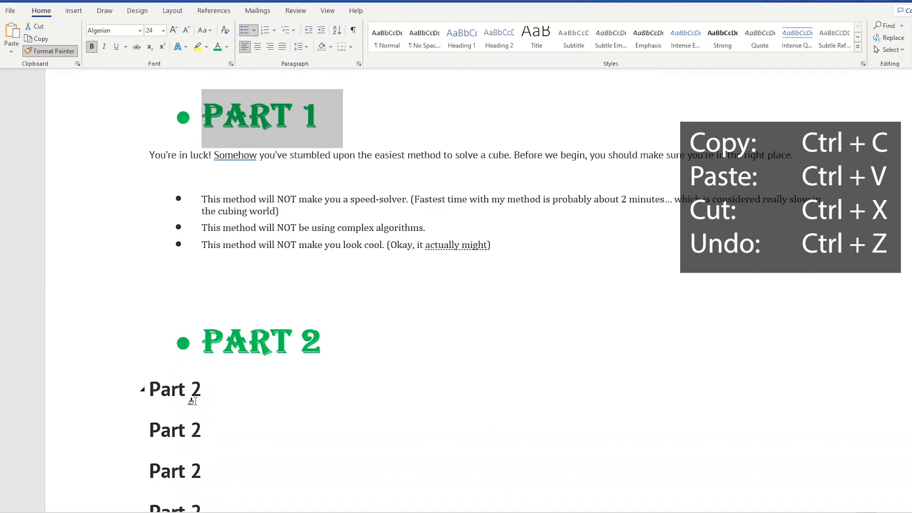
pyautogui.moveTo(210, 387); pyautogui.dragTo(152, 391)
pyautogui.scroll(-4, 247, 444)
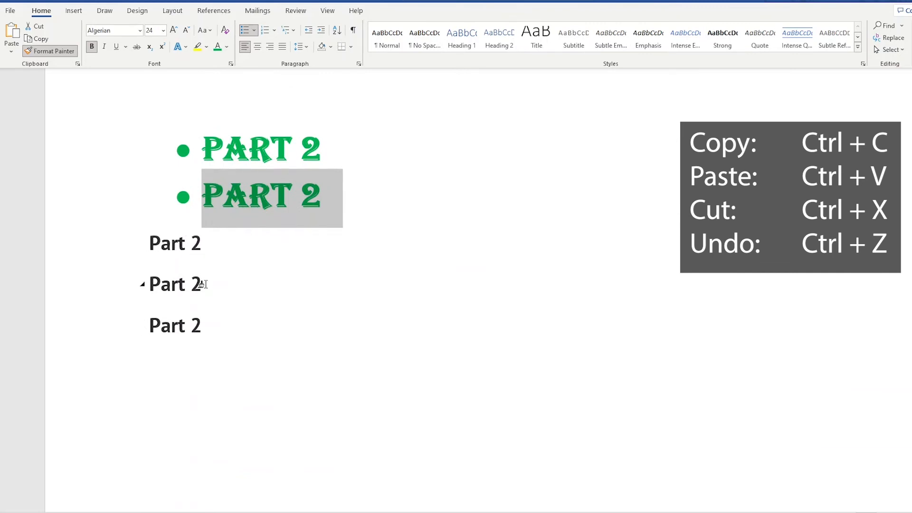
pyautogui.moveTo(202, 284); pyautogui.dragTo(142, 286)
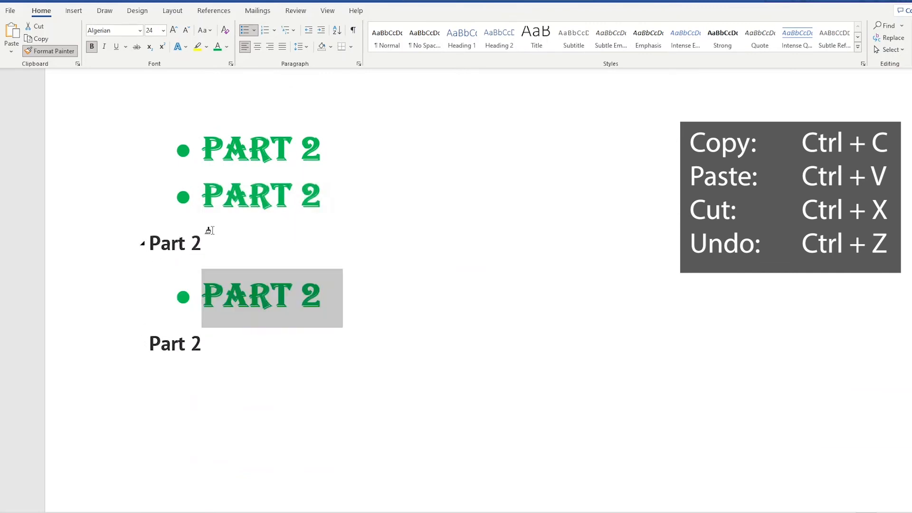
# Apply the copied formatting to "speed-solver", "make you look cool" and the first bullet's "This method will NOT", and switch off Format Painter.
pyautogui.scroll(2, 233, 329)
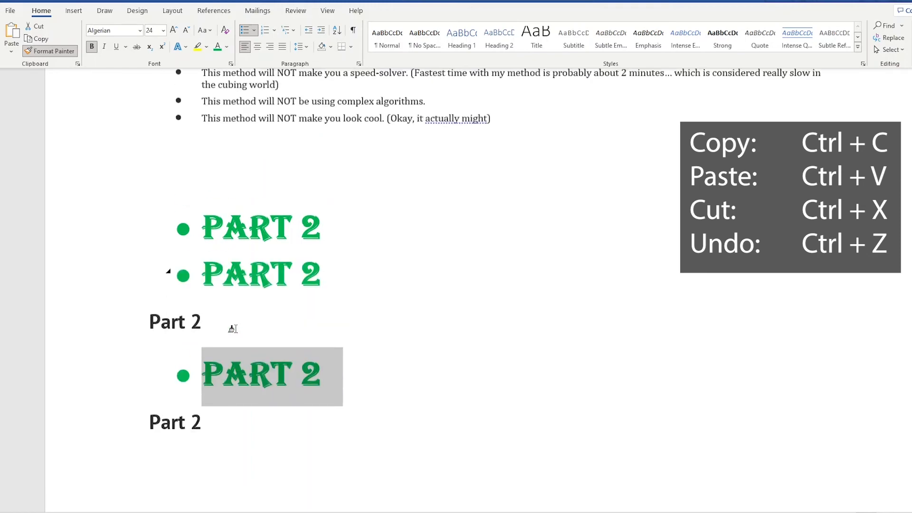
pyautogui.scroll(4, 233, 329)
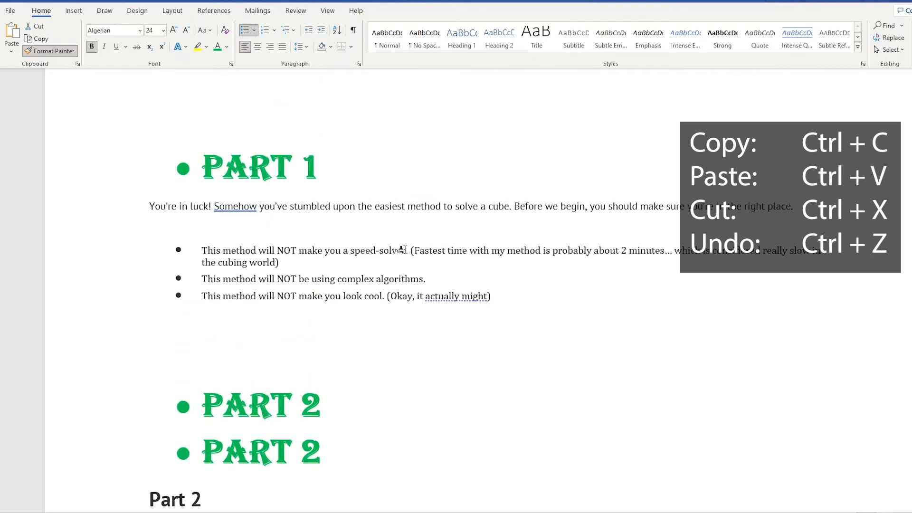
pyautogui.moveTo(403, 250)
pyautogui.mouseDown()
pyautogui.moveTo(340, 252)
pyautogui.moveTo(351, 249)
pyautogui.mouseUp()
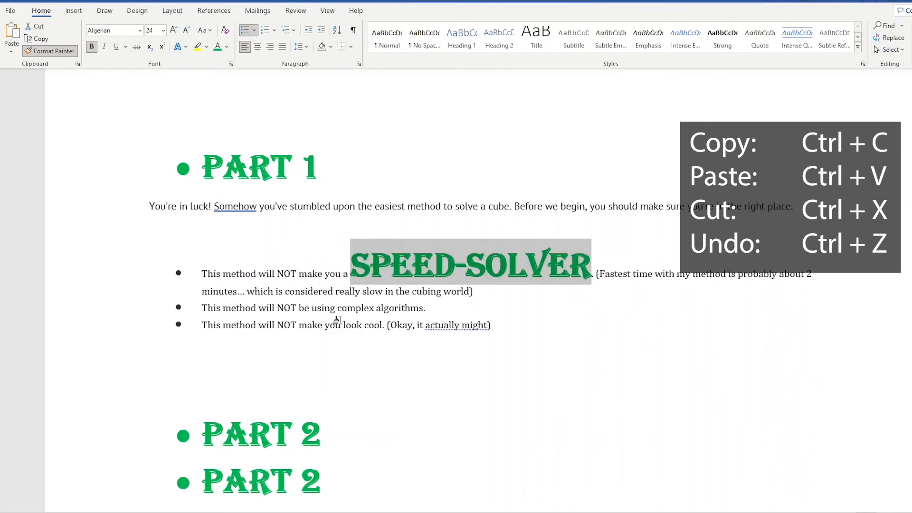
pyautogui.moveTo(301, 325); pyautogui.dragTo(383, 325)
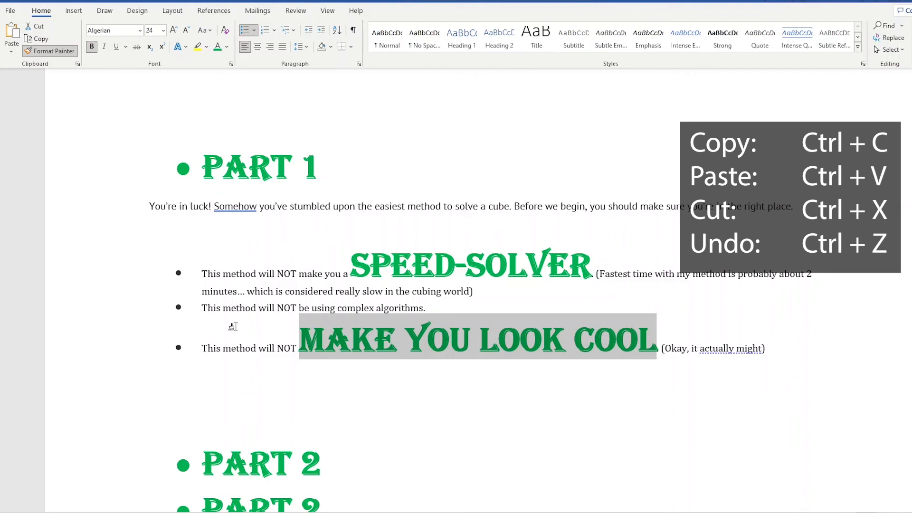
pyautogui.moveTo(204, 275); pyautogui.dragTo(297, 274)
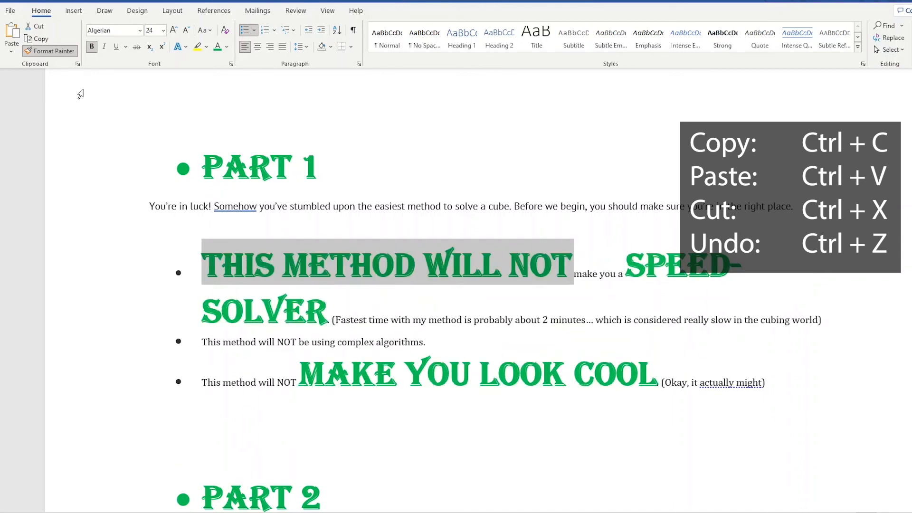
pyautogui.click(58, 53)
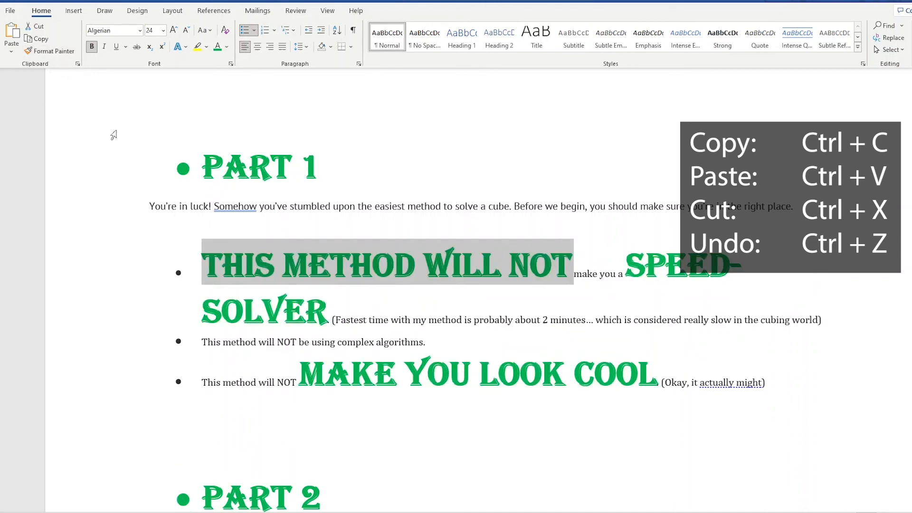